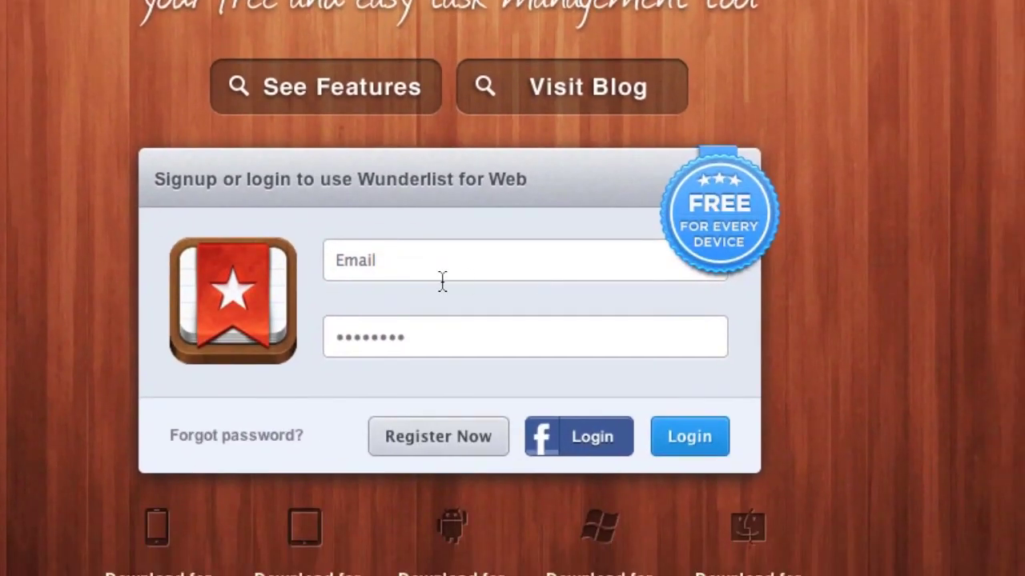
# Sign in with the suggested account e-mail and the account password to reach the Inbox
pyautogui.click(453, 270)
pyautogui.write('jo')
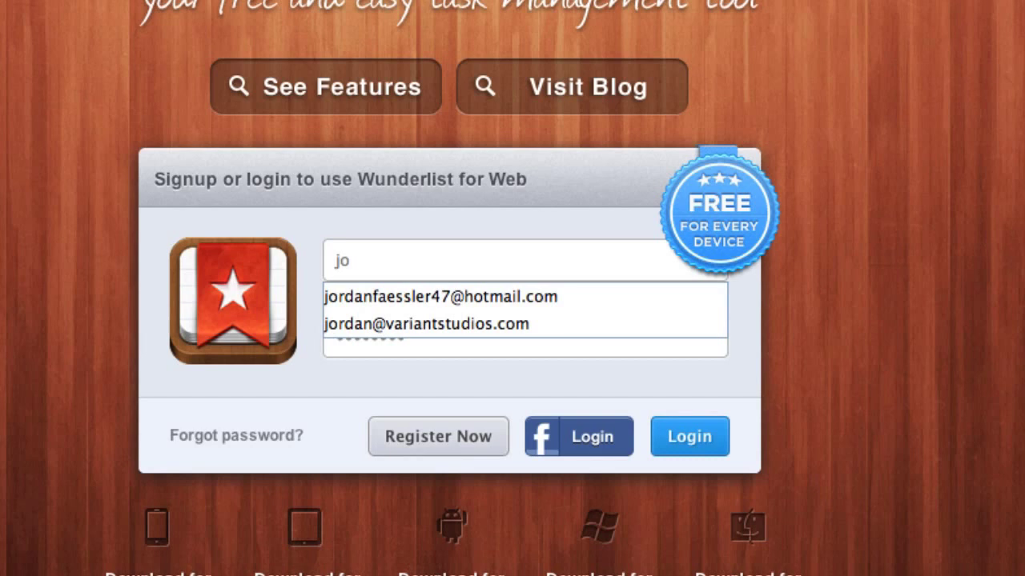
pyautogui.press('Down')
pyautogui.press('Tab')
pyautogui.write('•••••••••')
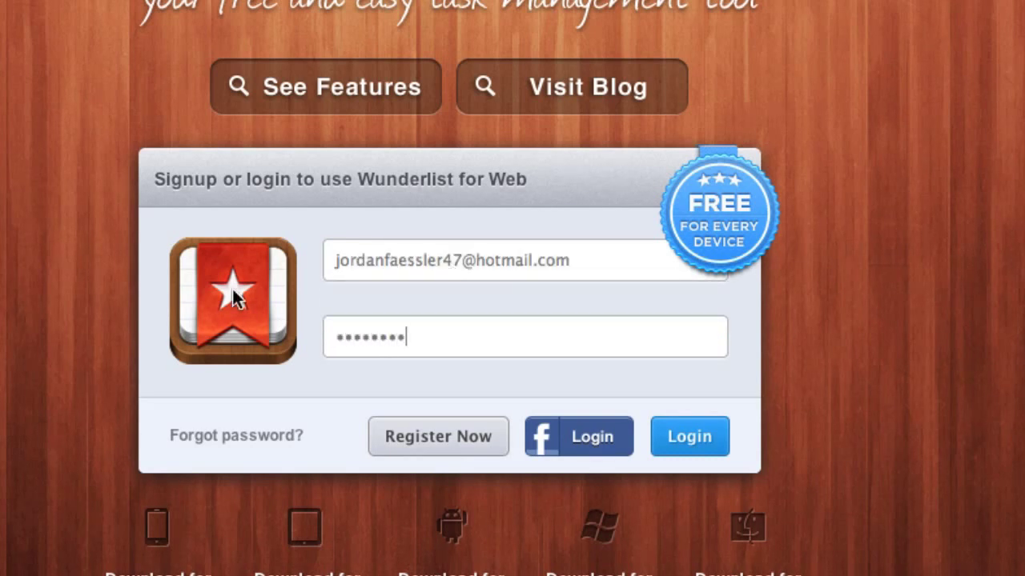
pyautogui.click(462, 448)
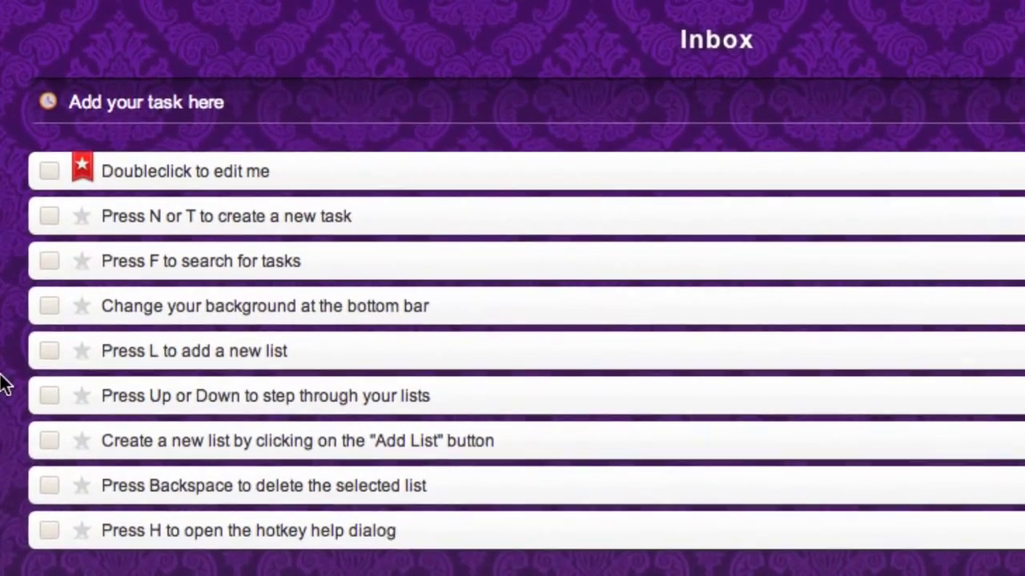
# Rename the first Inbox task to 'do tutorial' and check it off as done
pyautogui.doubleClick(178, 178)
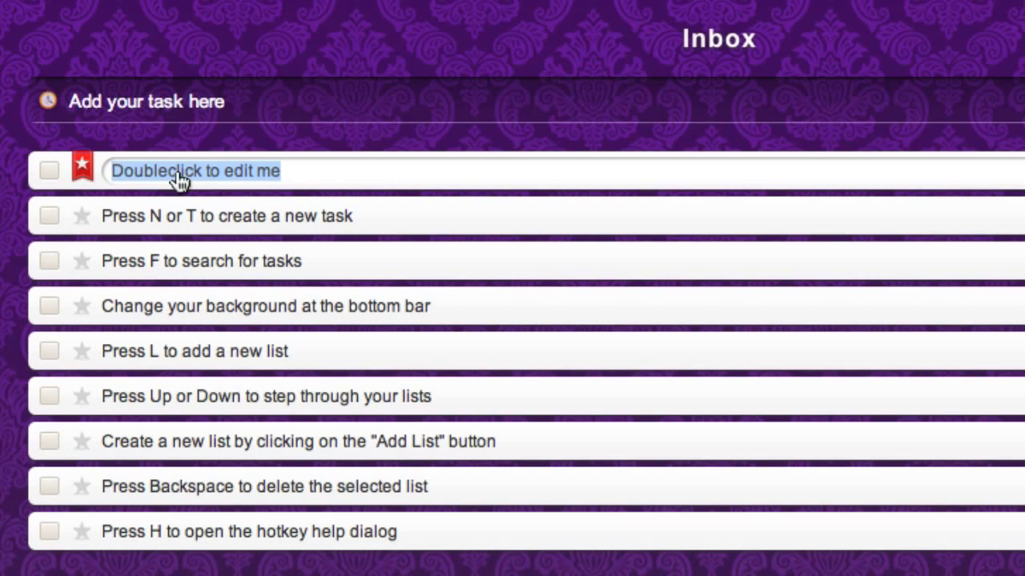
pyautogui.write('do tutorial')
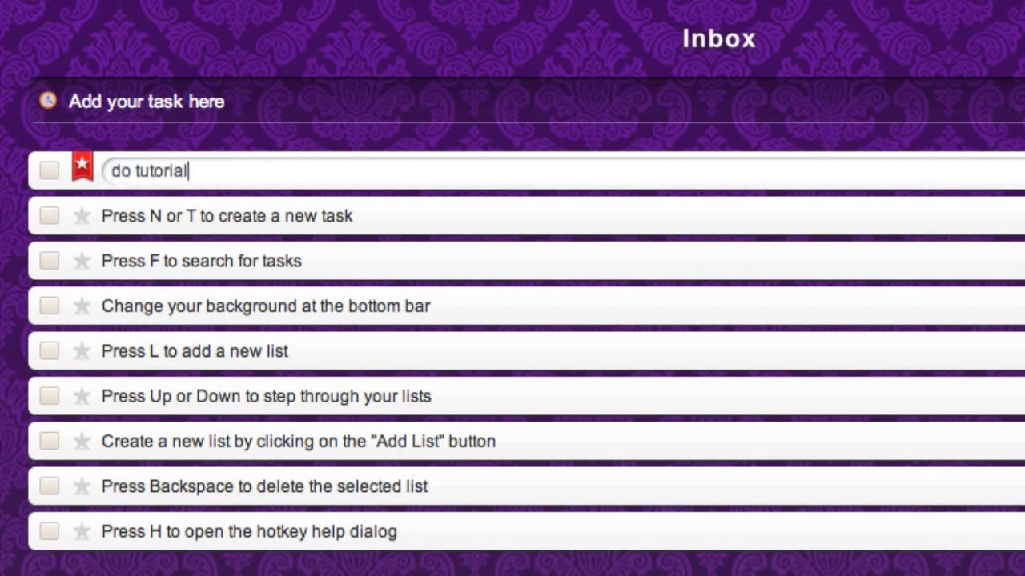
pyautogui.press('Return')
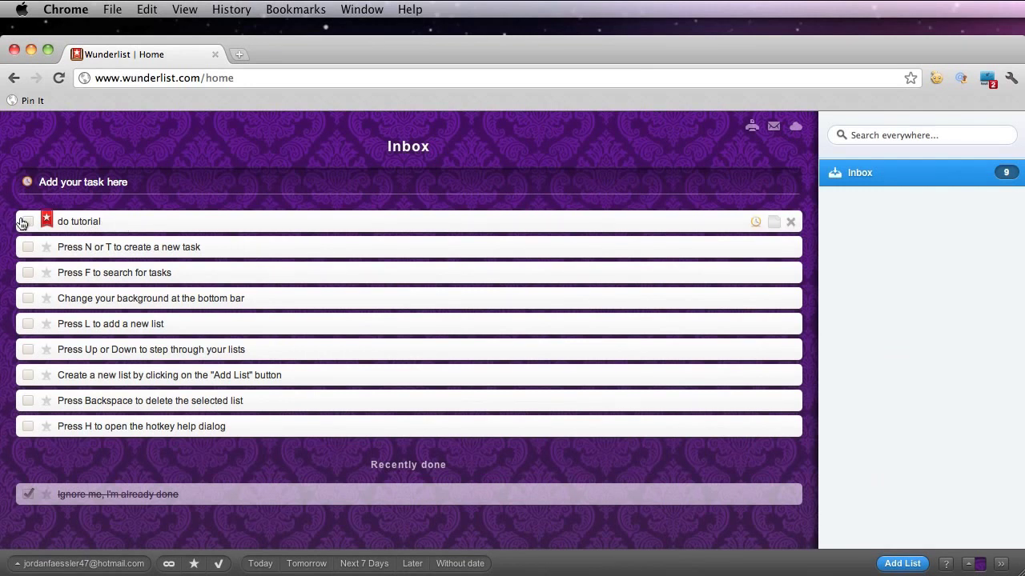
pyautogui.click(27, 223)
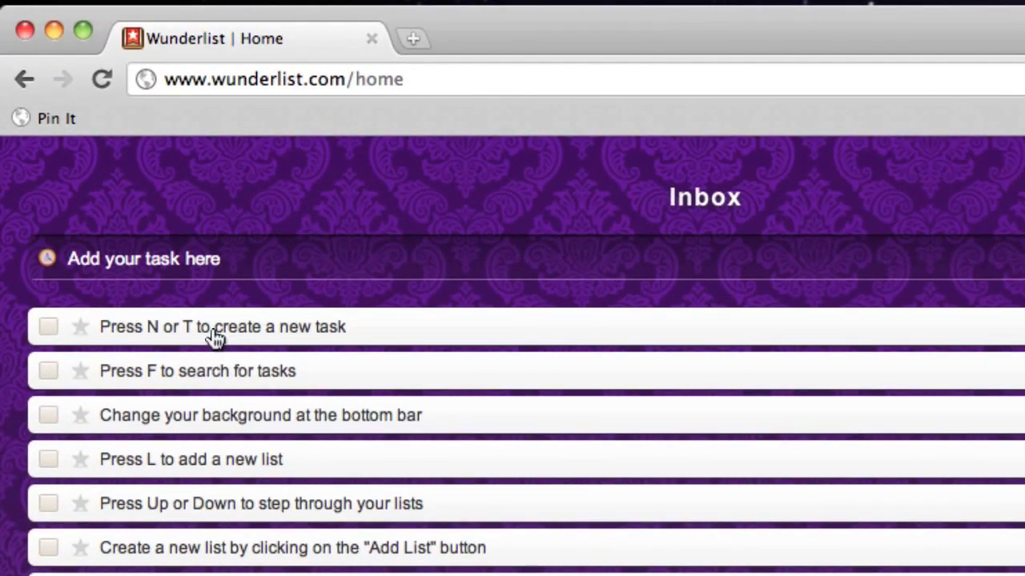
# Add a 'Pack for Utah' task to the Inbox and check off the create-a-new-task tip
pyautogui.press('n')
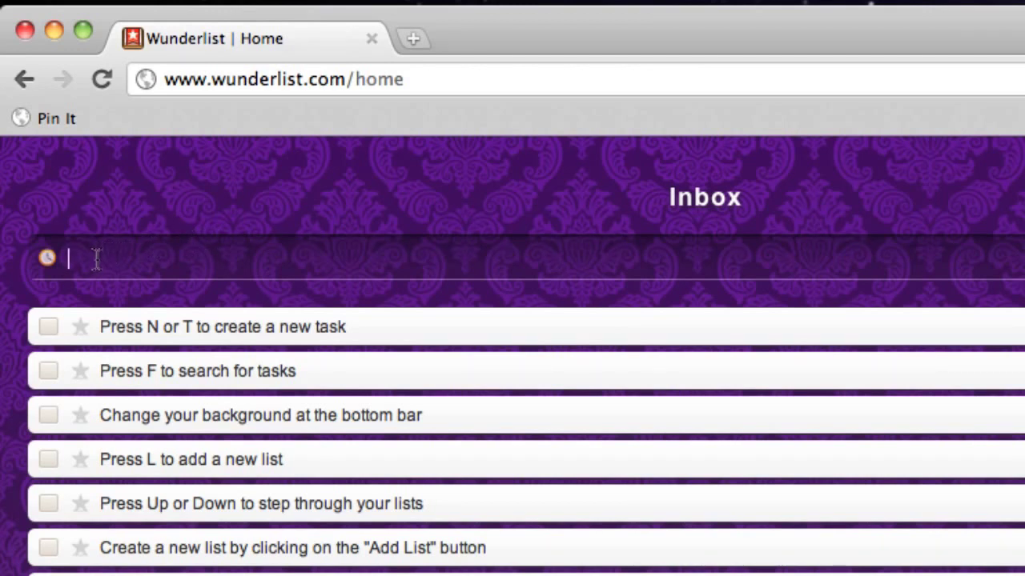
pyautogui.write('Pack for ')
pyautogui.write('Uata')
pyautogui.press('BackSpace')
pyautogui.press('BackSpace')
pyautogui.press('BackSpace')
pyautogui.write('tah')
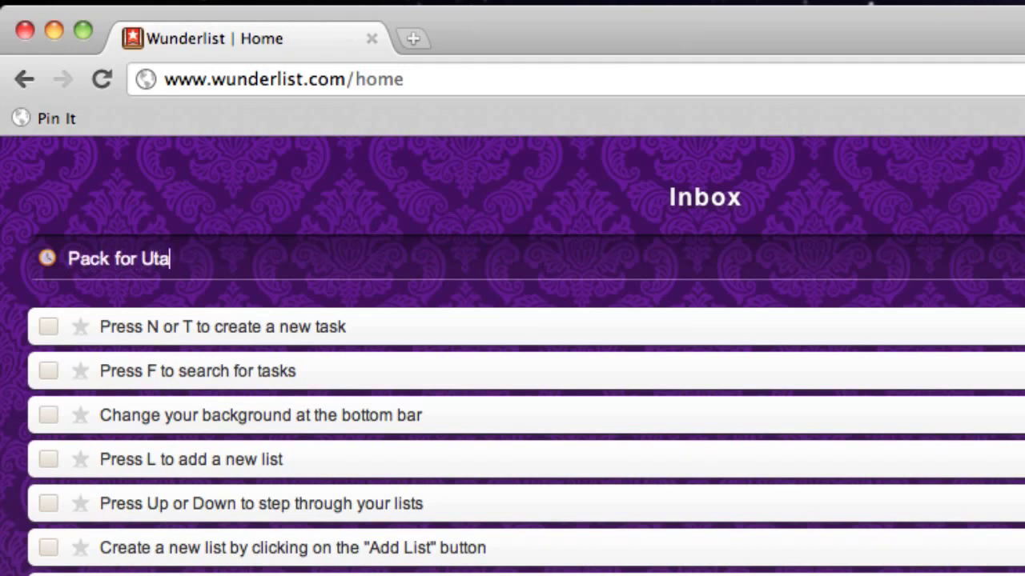
pyautogui.press('Return')
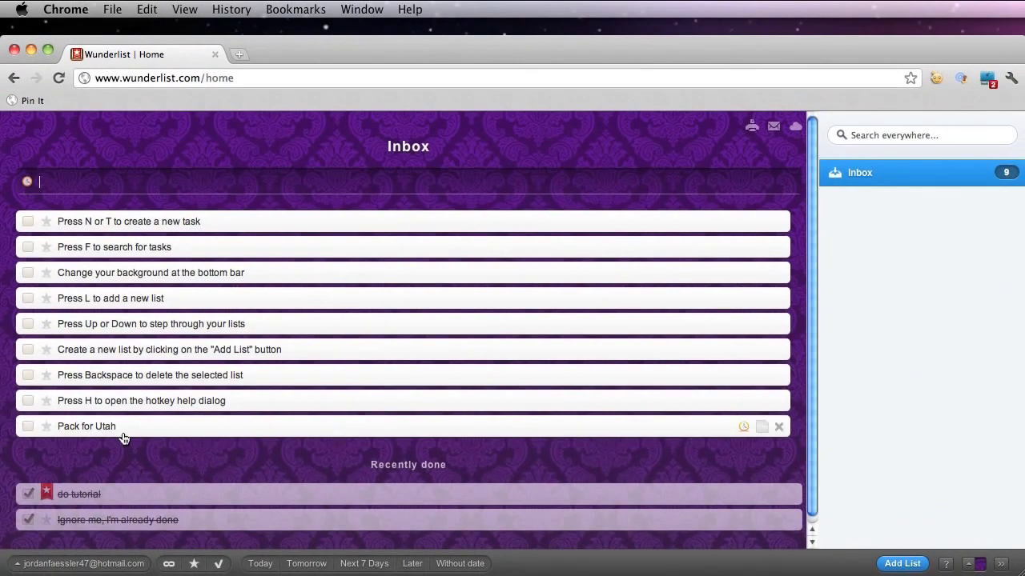
pyautogui.click(27, 222)
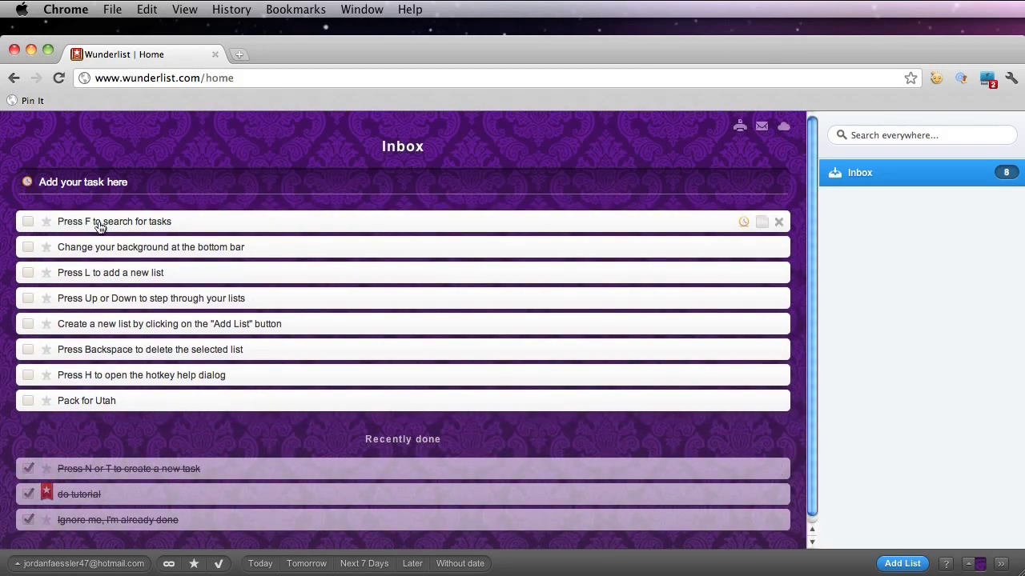
pyautogui.press('f')
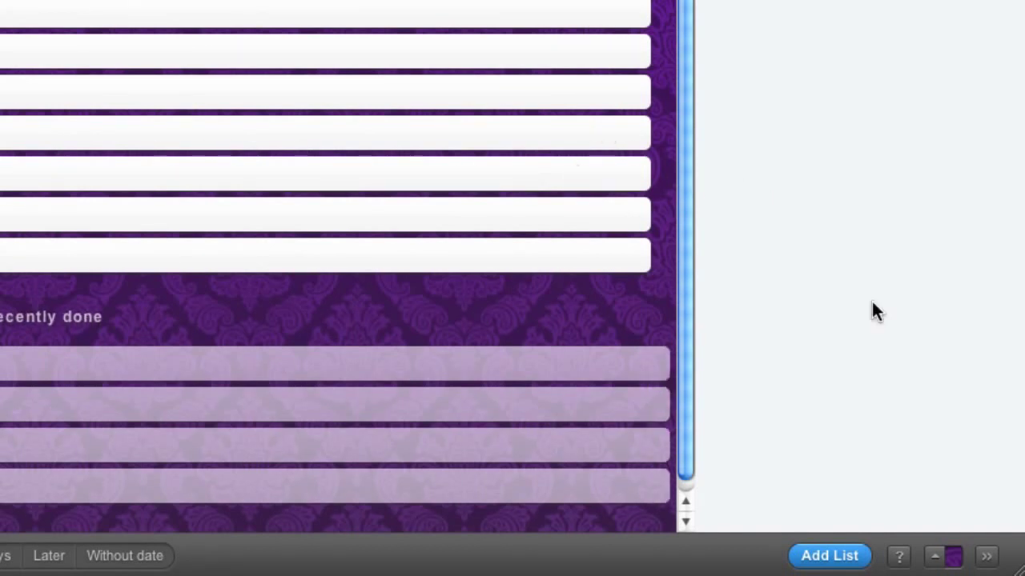
# Apply the orange wheat background and check off the 'Change your background' tip
pyautogui.click(935, 559)
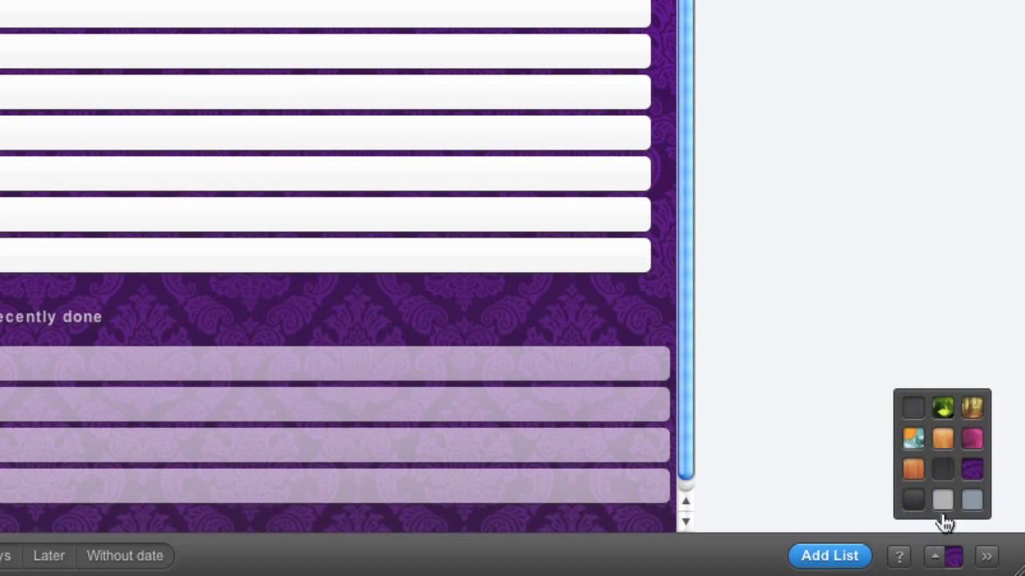
pyautogui.click(946, 442)
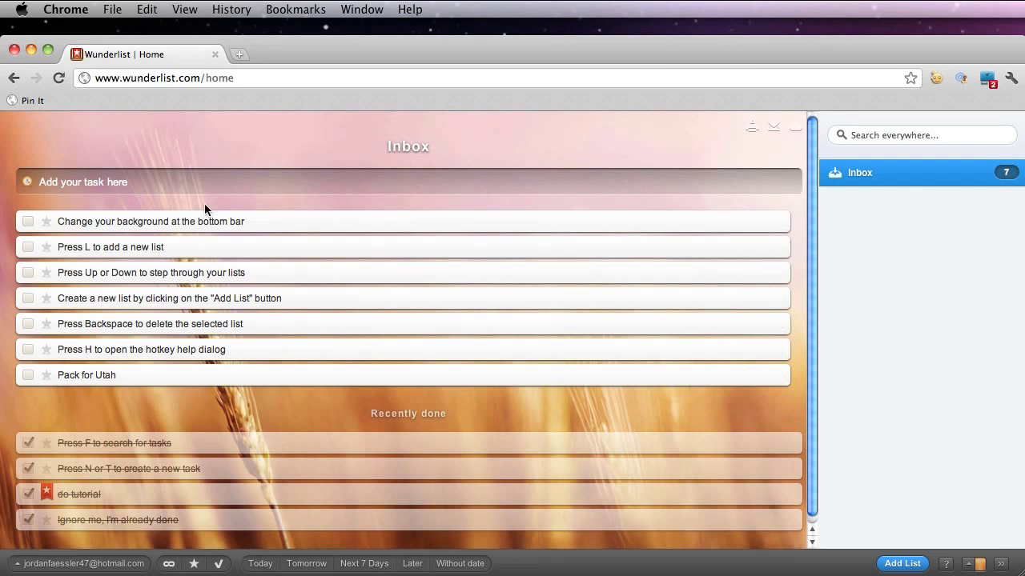
pyautogui.click(27, 222)
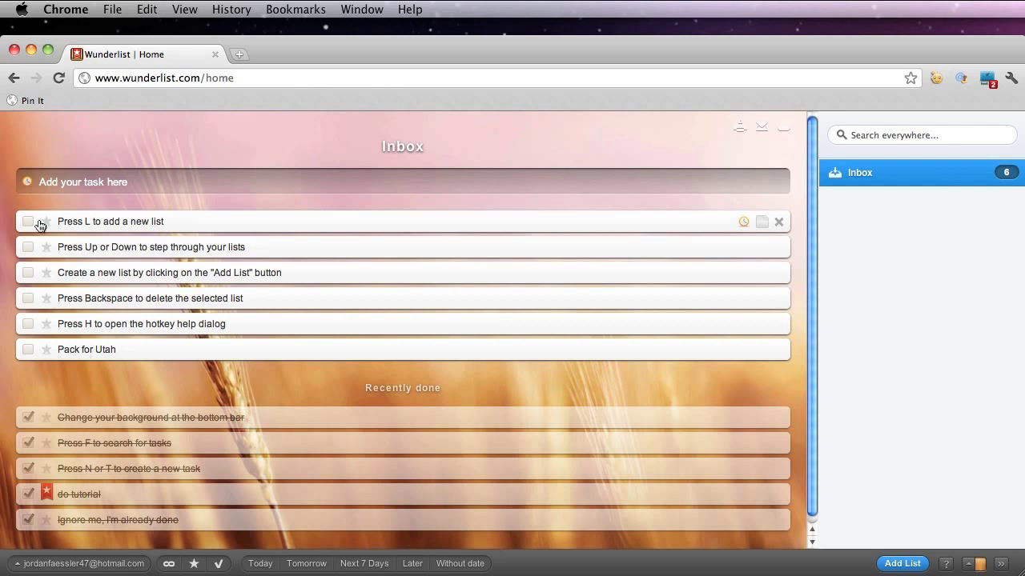
# Create a list named Packing and add its first task, Dress
pyautogui.press('l')
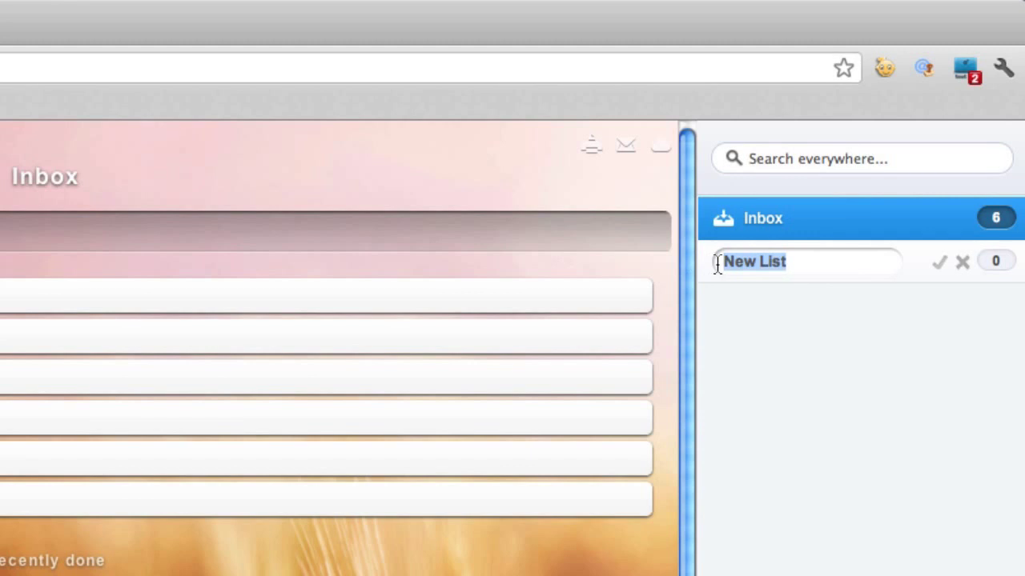
pyautogui.write('Packing')
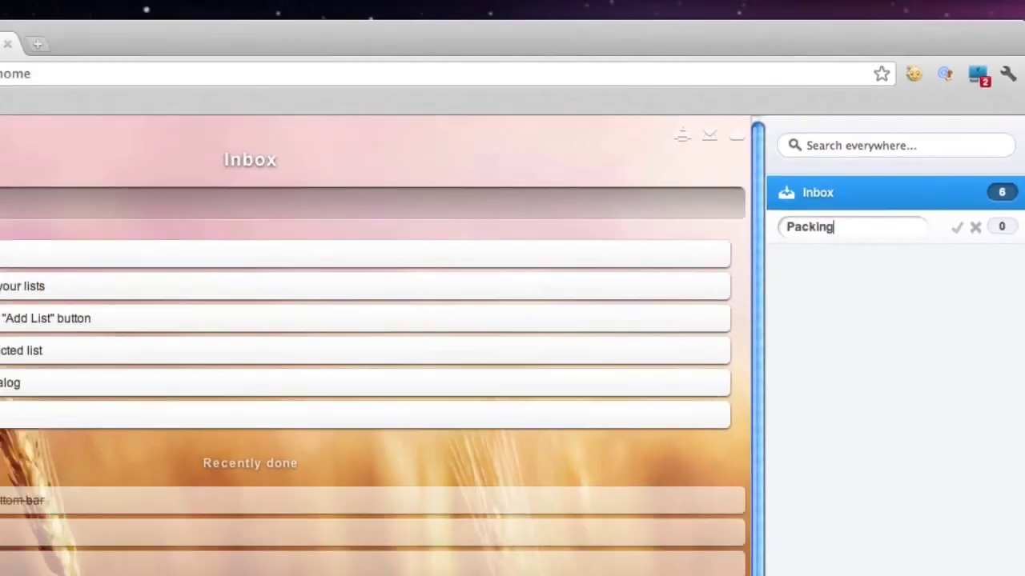
pyautogui.press('Return')
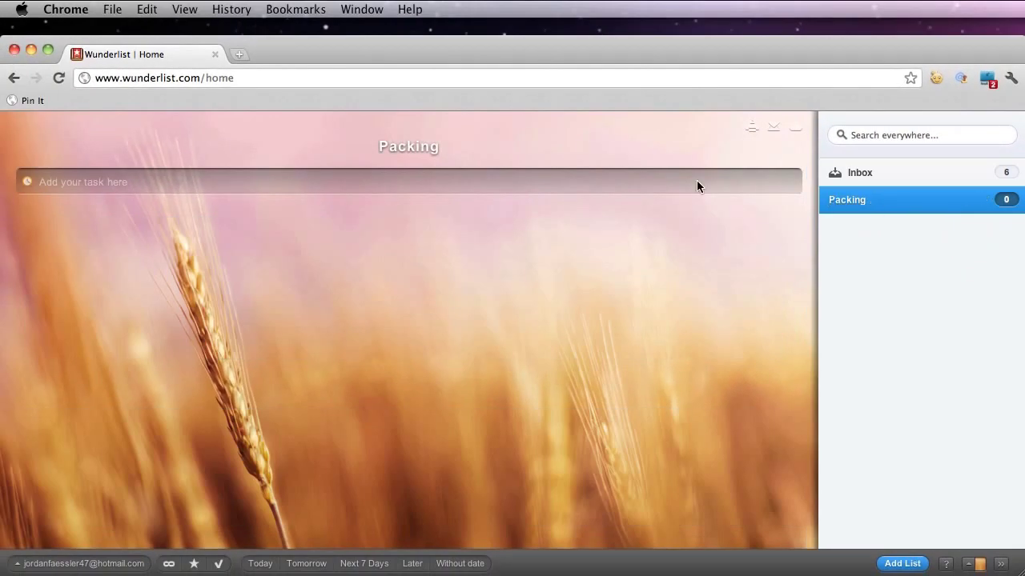
pyautogui.click(143, 184)
pyautogui.write('Dress')
pyautogui.press('Return')
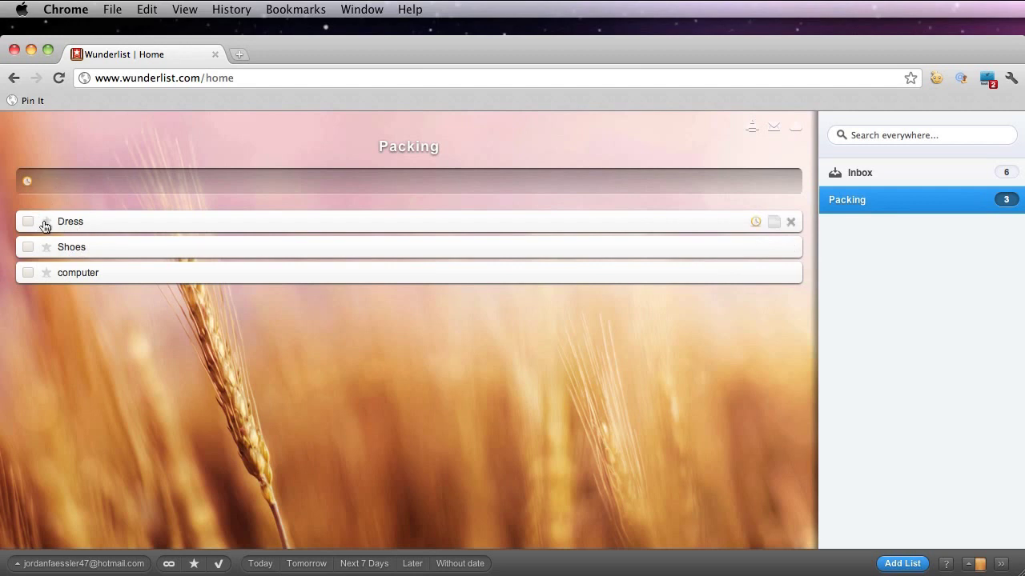
# Star the Dress task and give it the note 'pack the blue one'
pyautogui.click(46, 223)
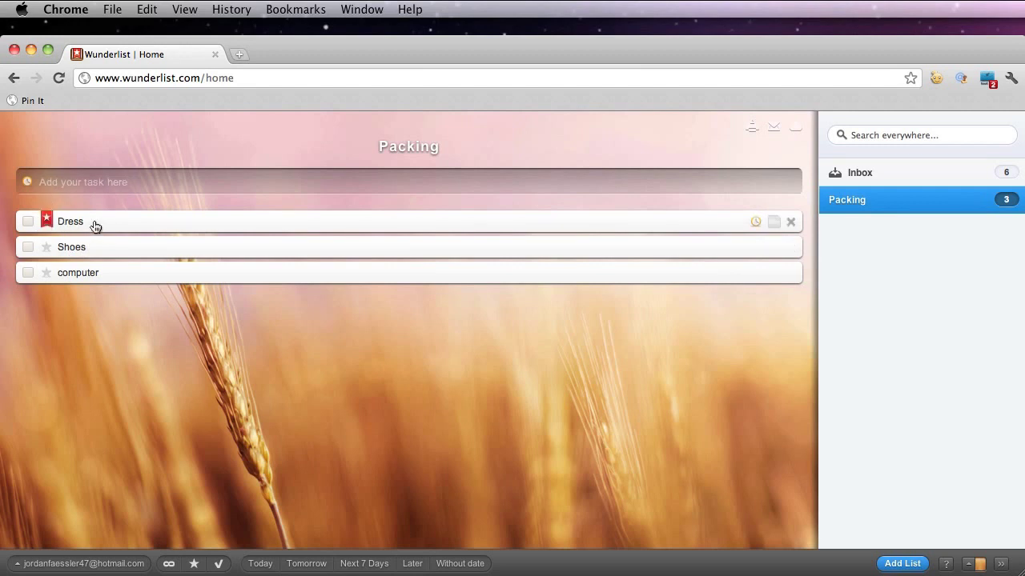
pyautogui.click(774, 230)
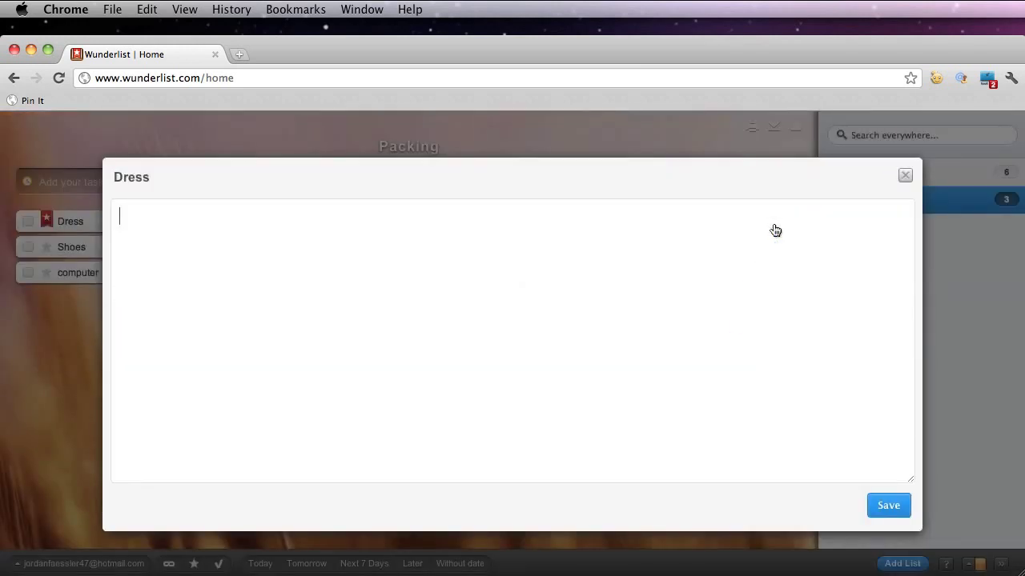
pyautogui.write('pack the blue one')
pyautogui.click(889, 506)
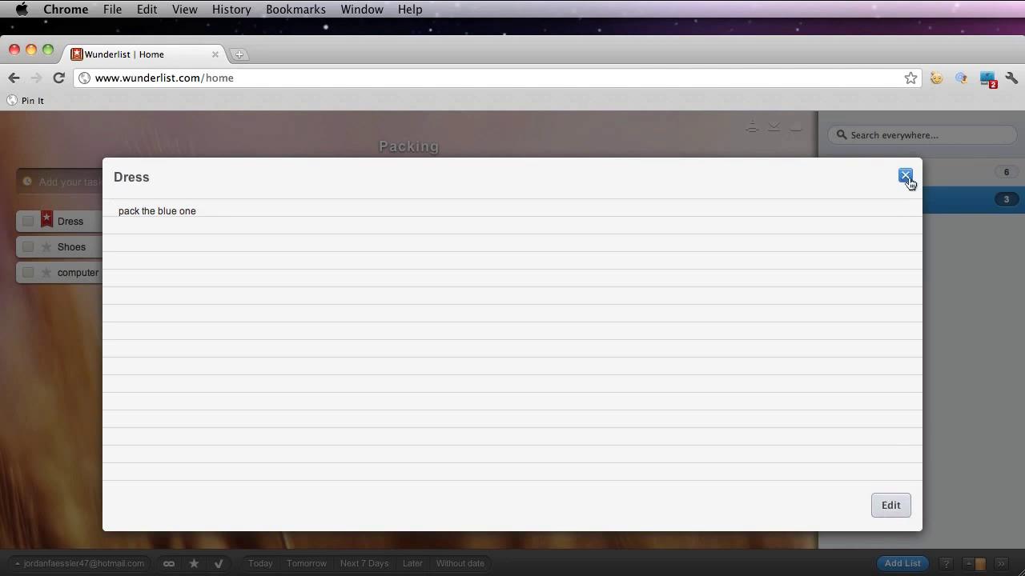
pyautogui.click(905, 176)
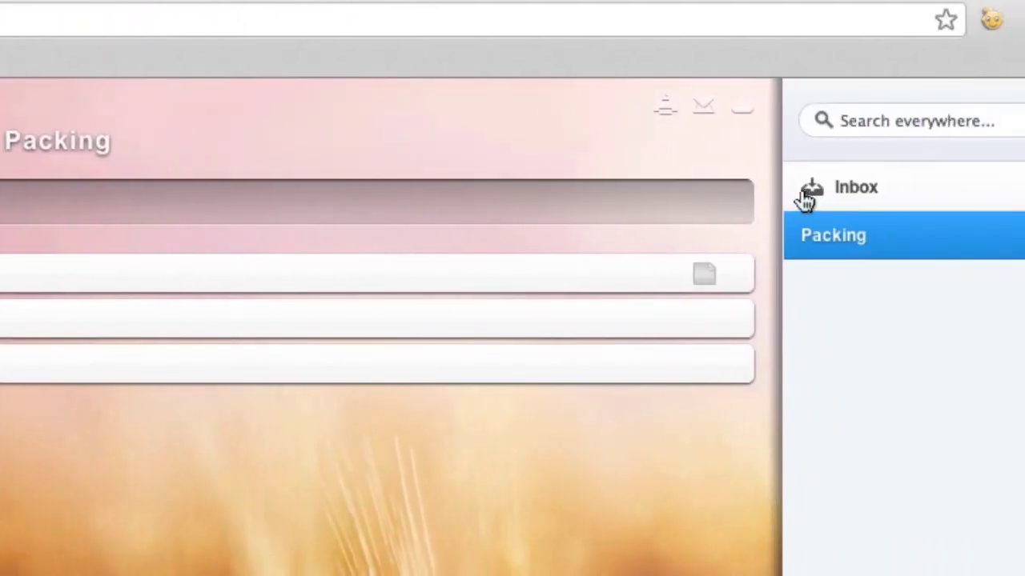
pyautogui.click(689, 278)
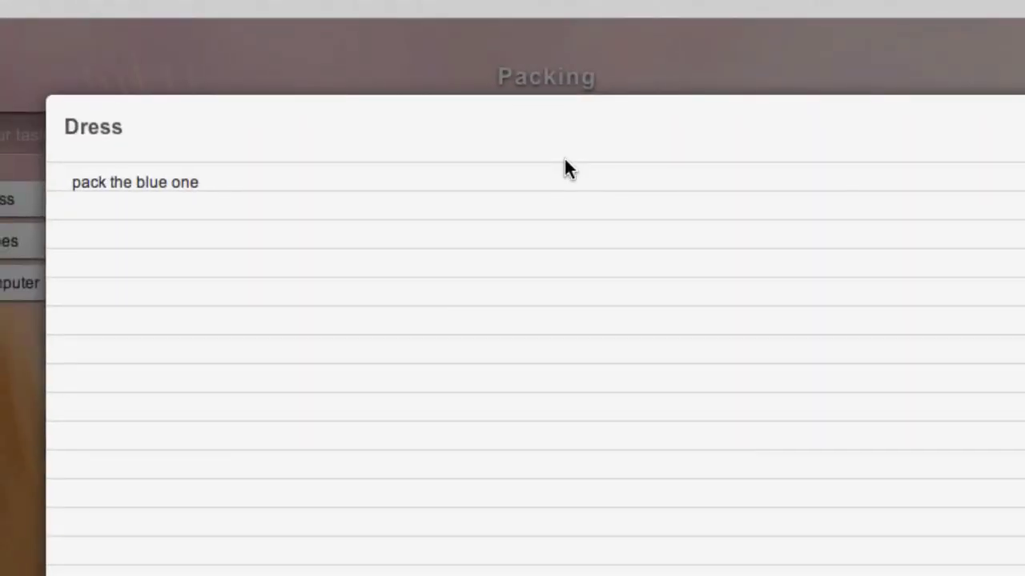
pyautogui.press('Escape')
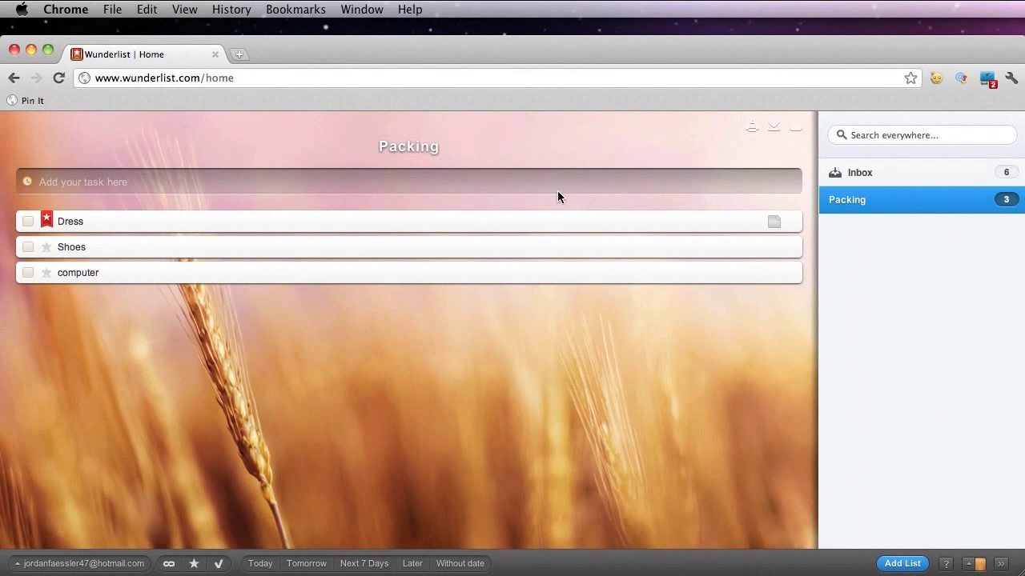
# Set the Dress task's due date to tomorrow, January 26, 2012
pyautogui.moveTo(549, 221)
pyautogui.click(756, 224)
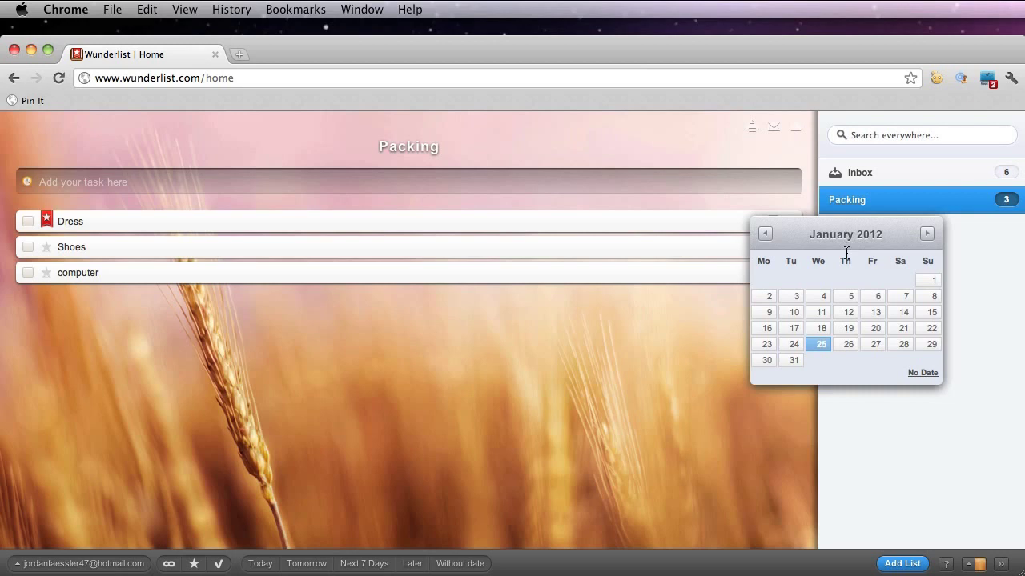
pyautogui.click(847, 346)
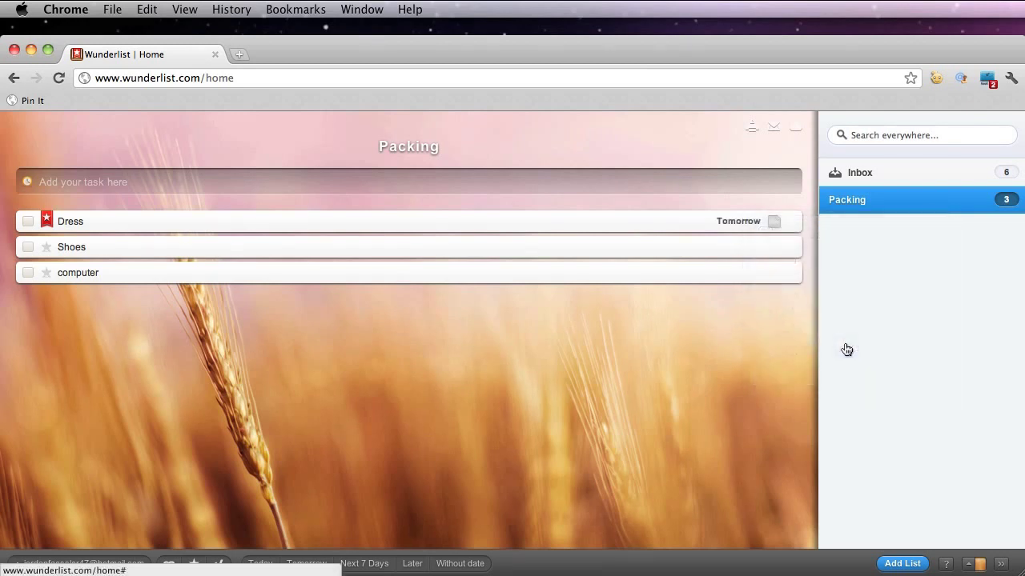
# Under All, check off 'Press L to add a new list', then step through lists back to Inbox
pyautogui.click(168, 564)
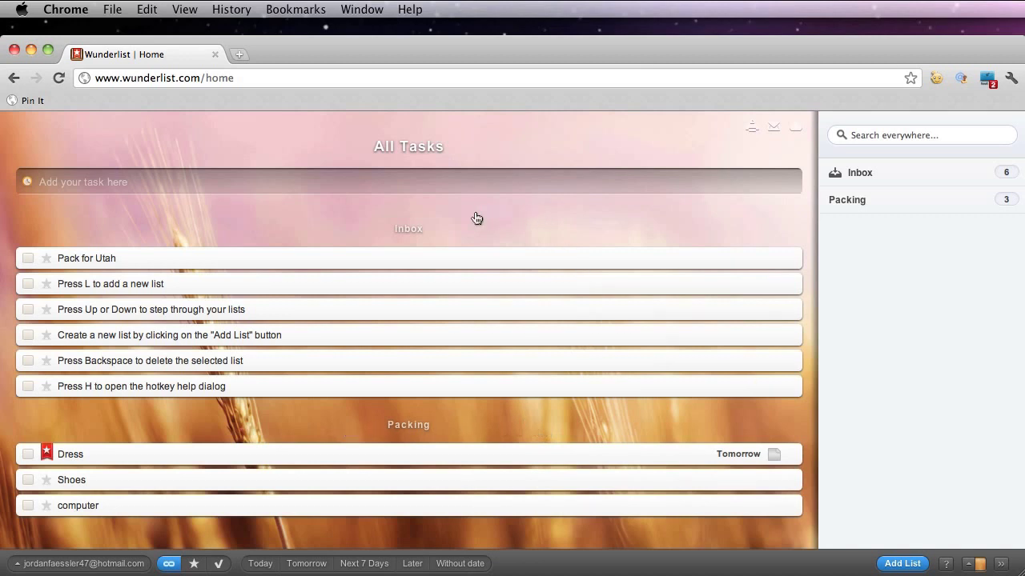
pyautogui.click(27, 285)
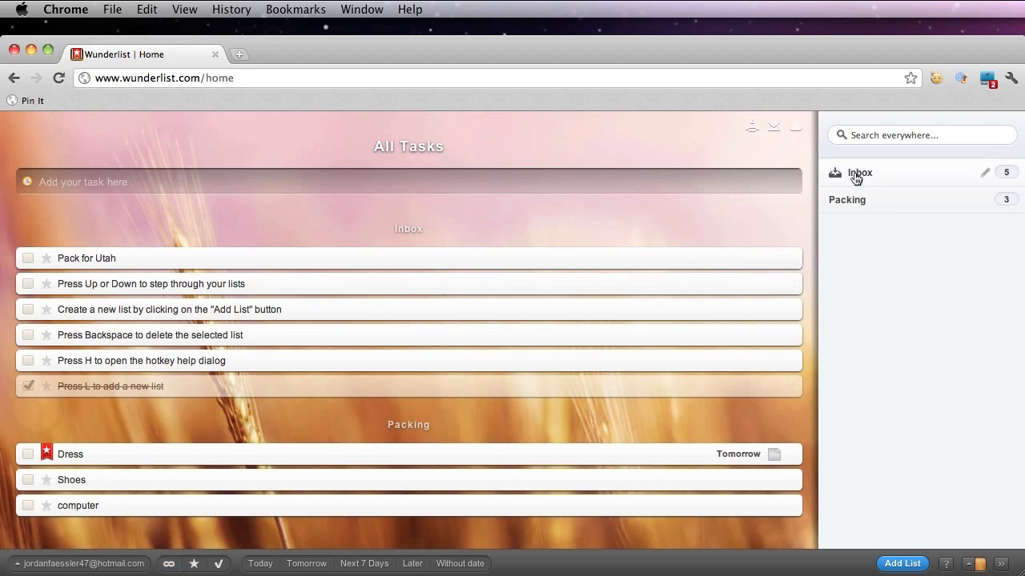
pyautogui.click(837, 176)
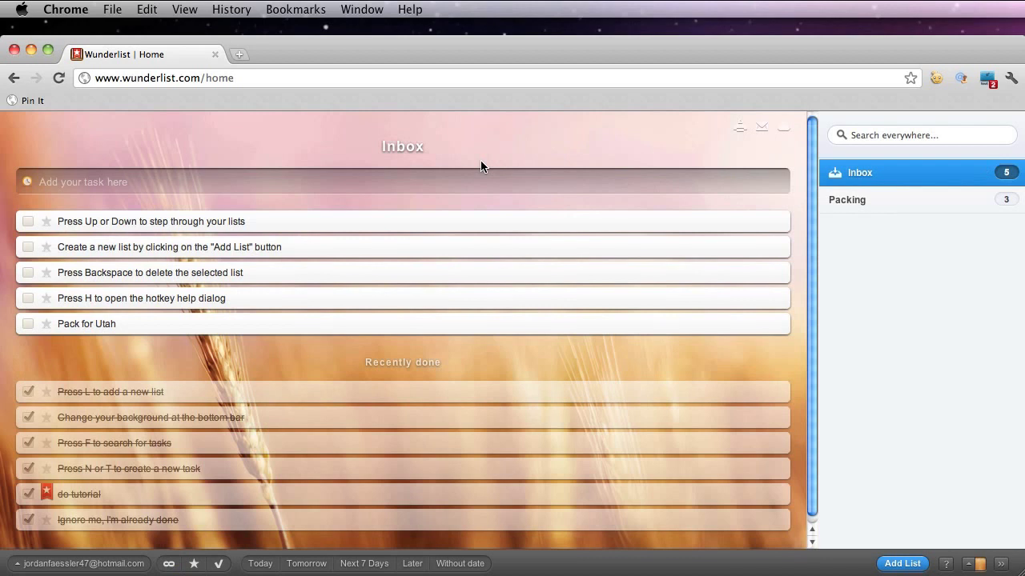
pyautogui.press('Down')
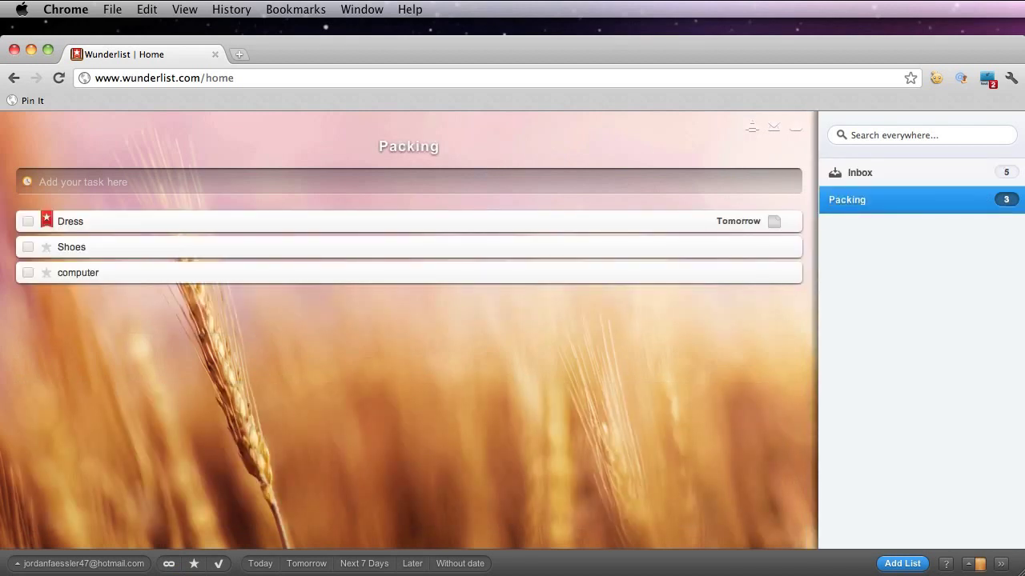
pyautogui.press('Up')
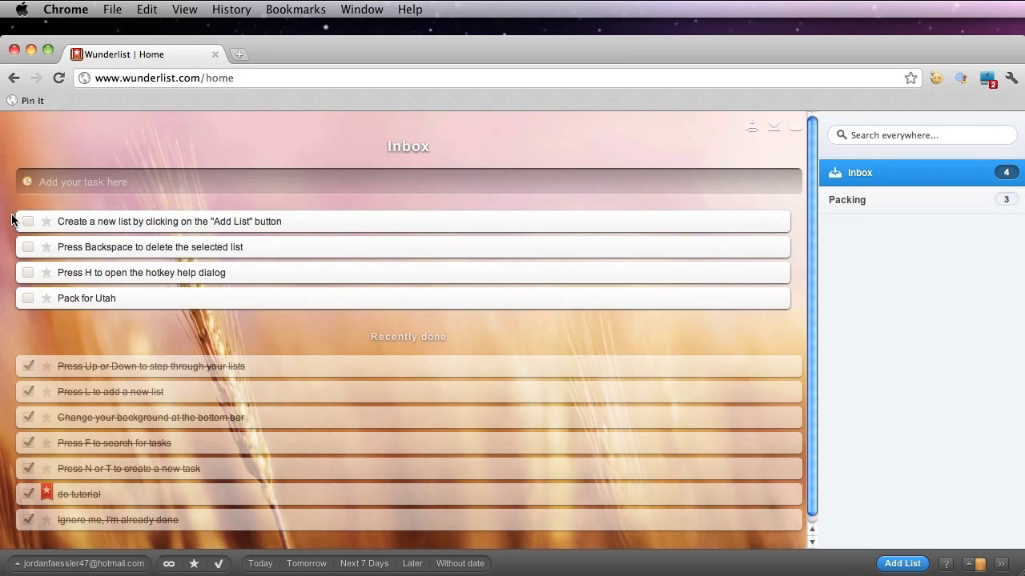
# Create a Tutorials list holding a 'wunderlist' task due January 27, 2012
pyautogui.click(902, 564)
pyautogui.write('Tutorials')
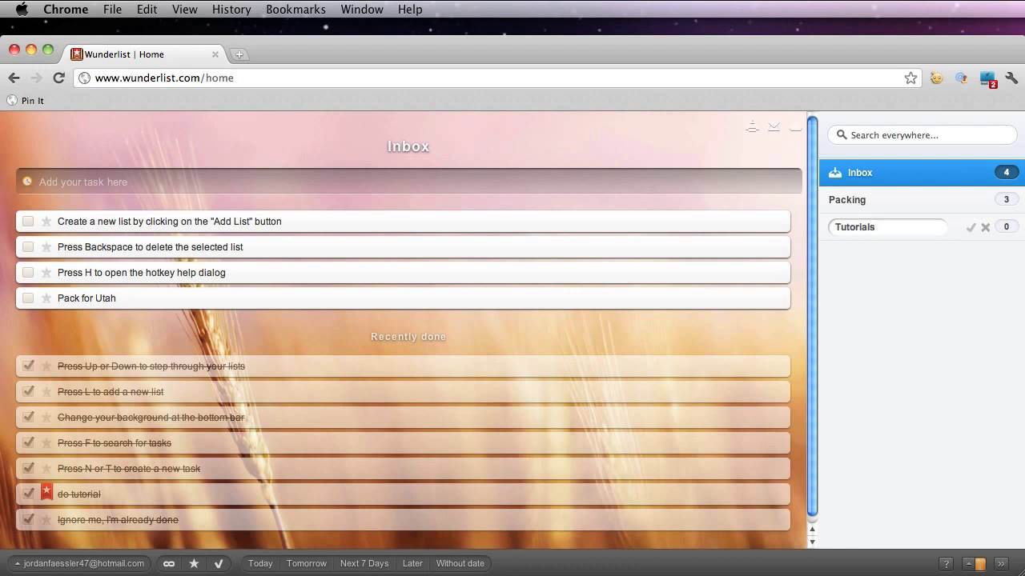
pyautogui.press('Return')
pyautogui.write('wund')
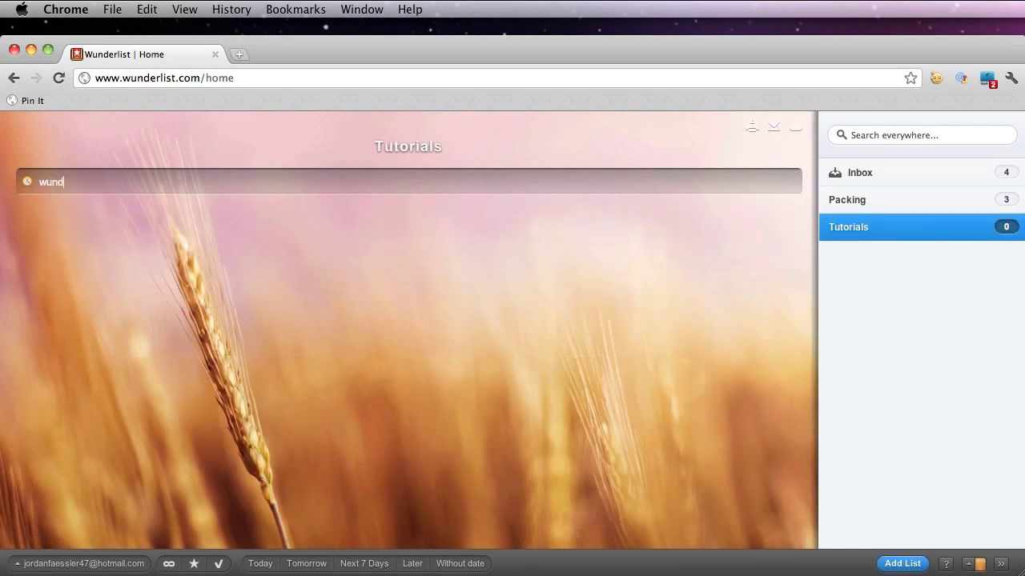
pyautogui.write('erlist')
pyautogui.press('Return')
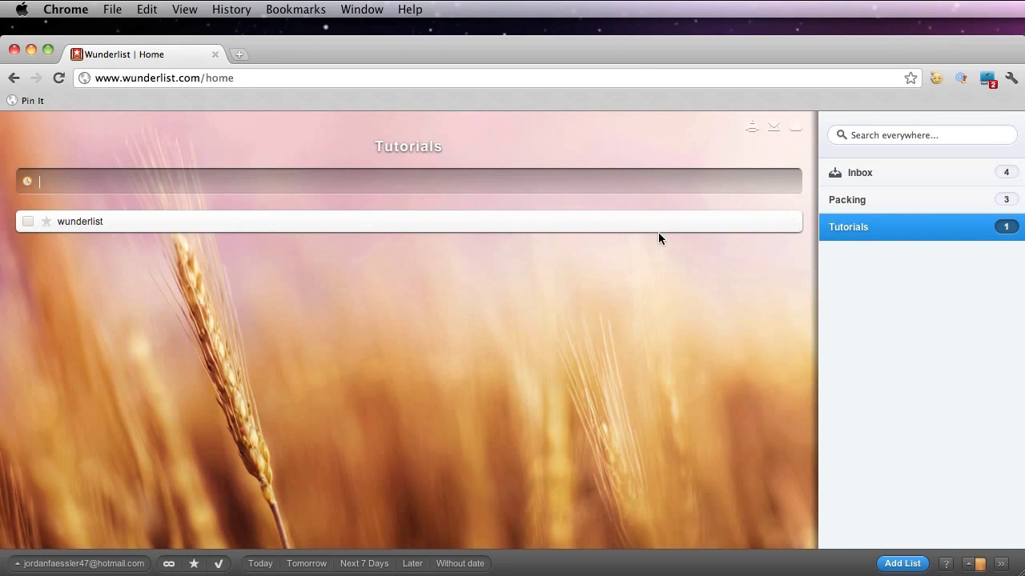
pyautogui.click(753, 226)
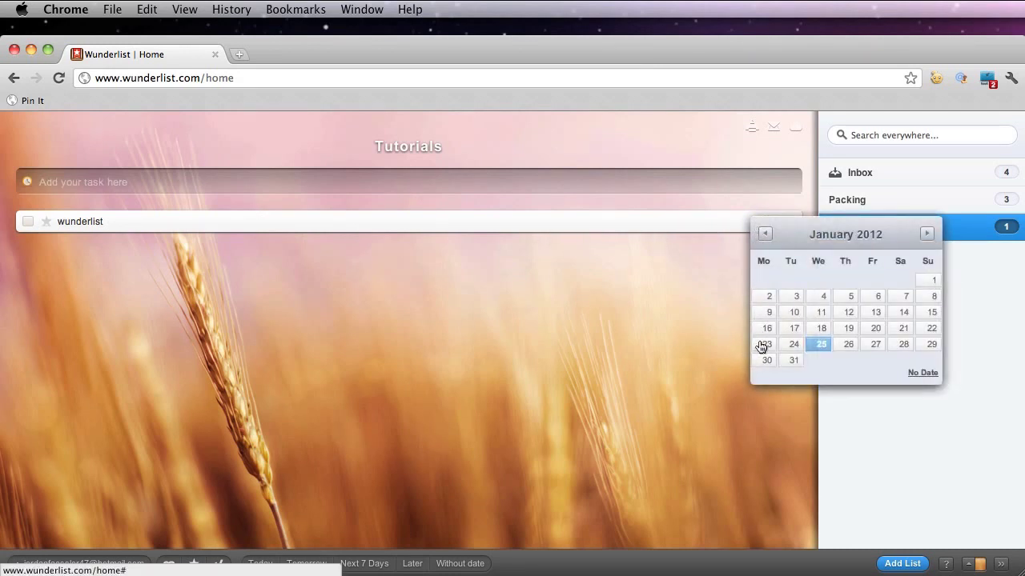
pyautogui.click(873, 347)
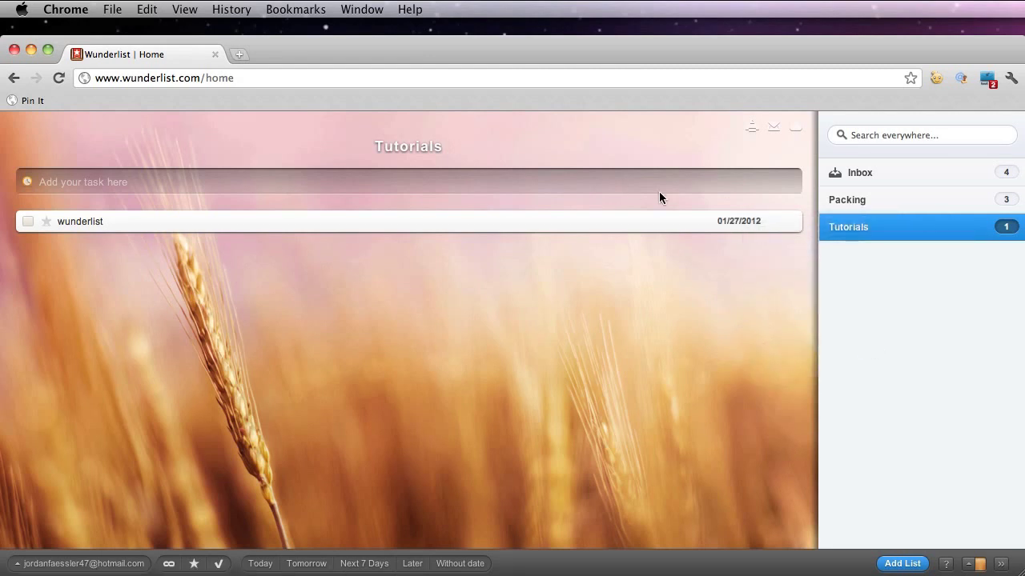
# Check off the 'Create a new list' tip in Inbox, then add and delete a trial 'hello' list
pyautogui.click(868, 175)
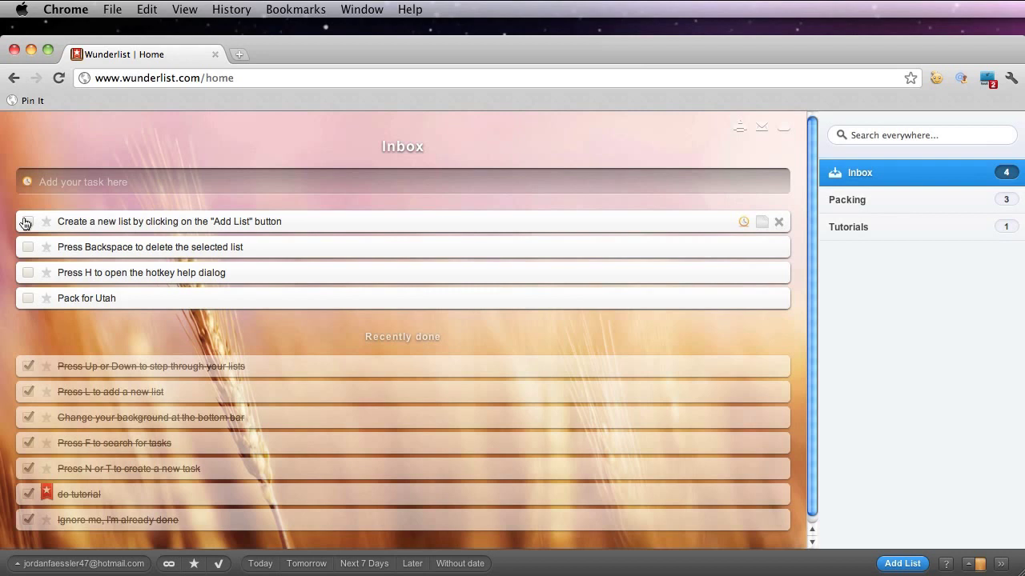
pyautogui.click(26, 222)
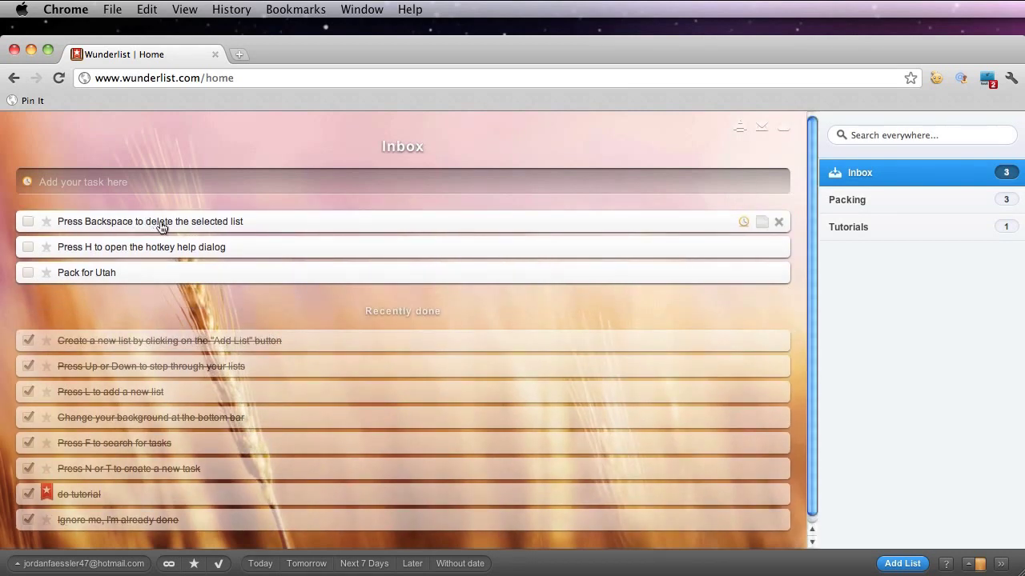
pyautogui.click(897, 567)
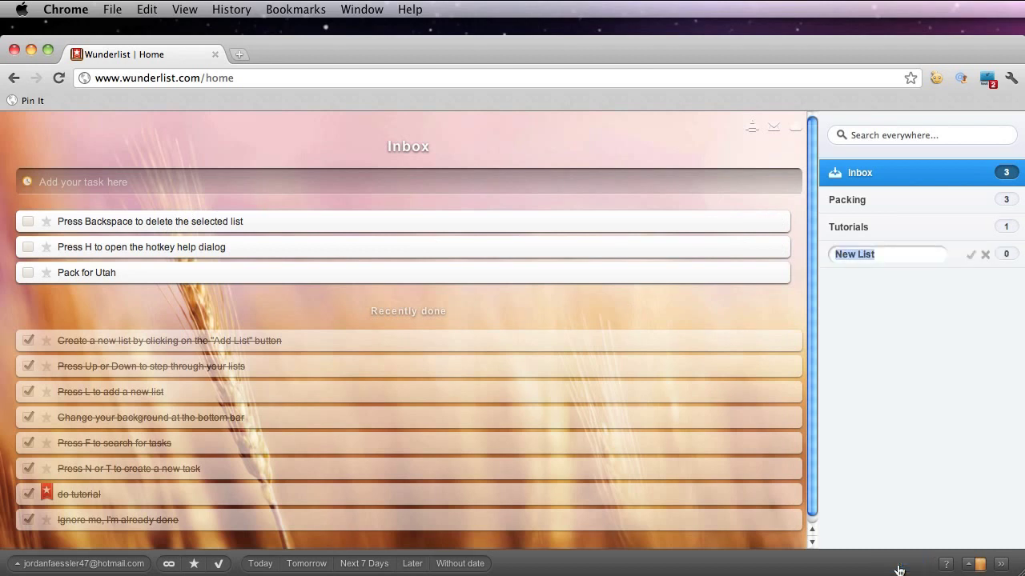
pyautogui.write('hello')
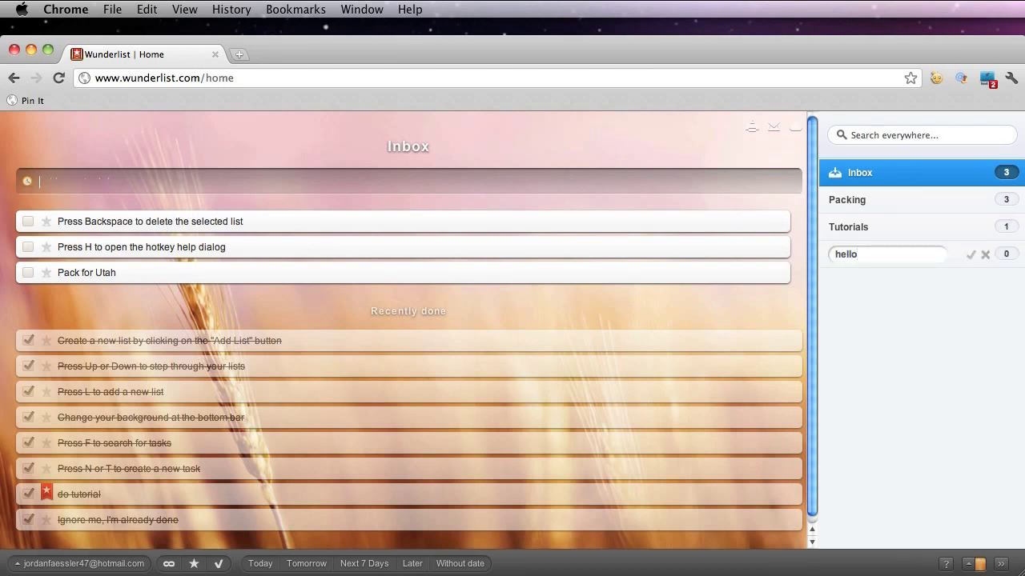
pyautogui.press('Return')
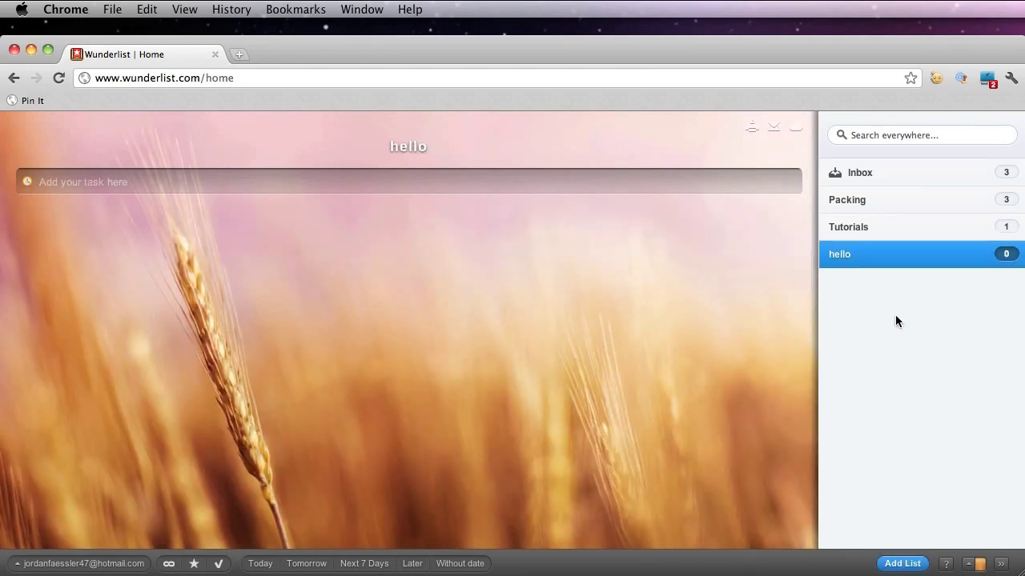
pyautogui.press('Delete')
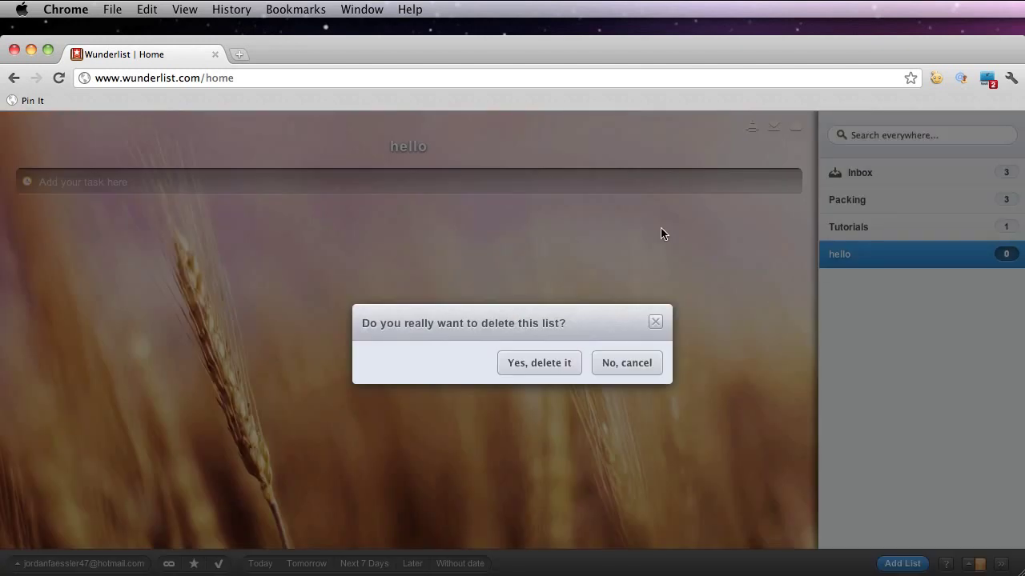
pyautogui.click(525, 376)
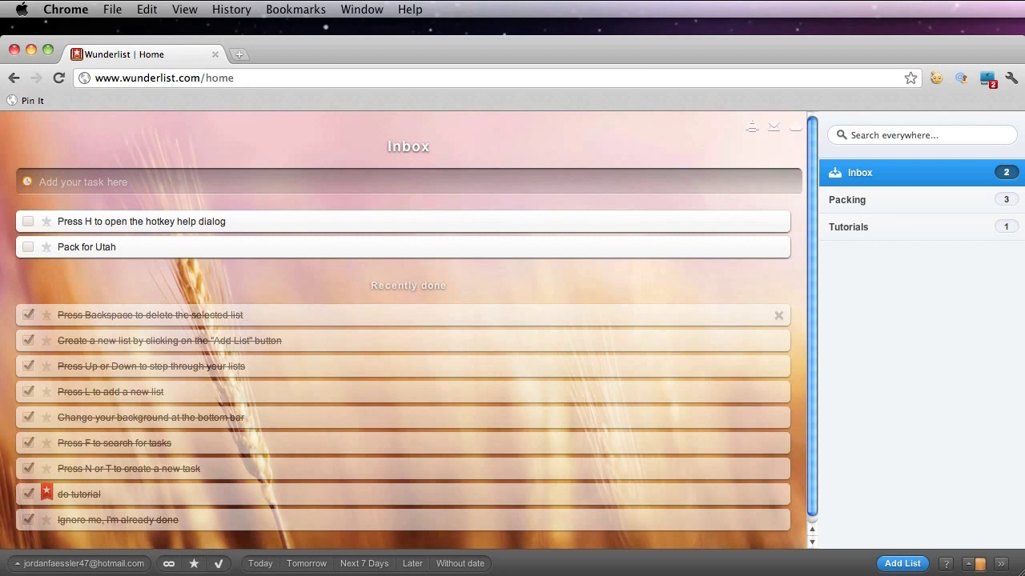
# Bring up the hotkey list with H, dismiss it, and check off the hotkey-help tip in the Inbox
pyautogui.press('h')
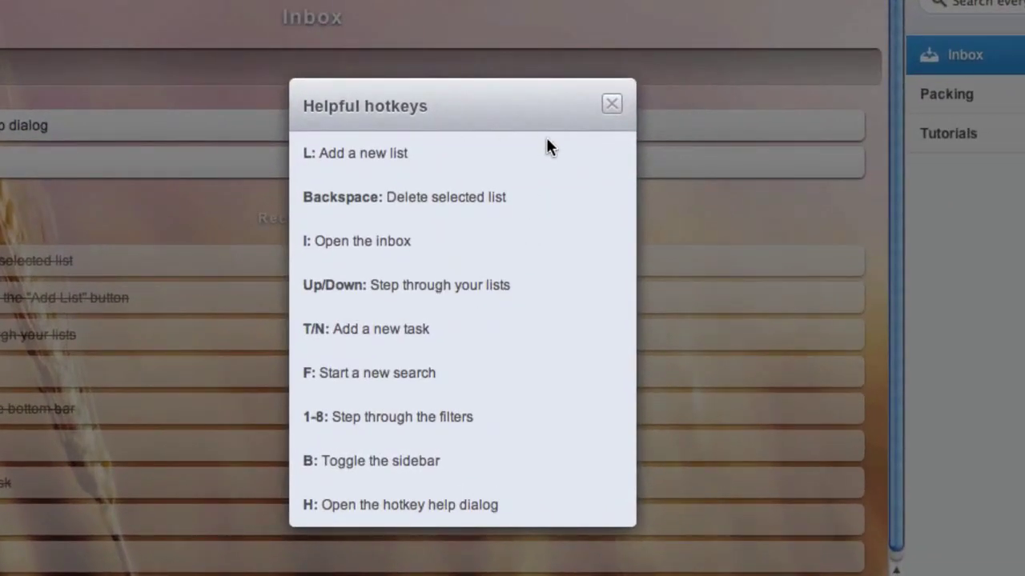
pyautogui.click(612, 104)
pyautogui.click(28, 224)
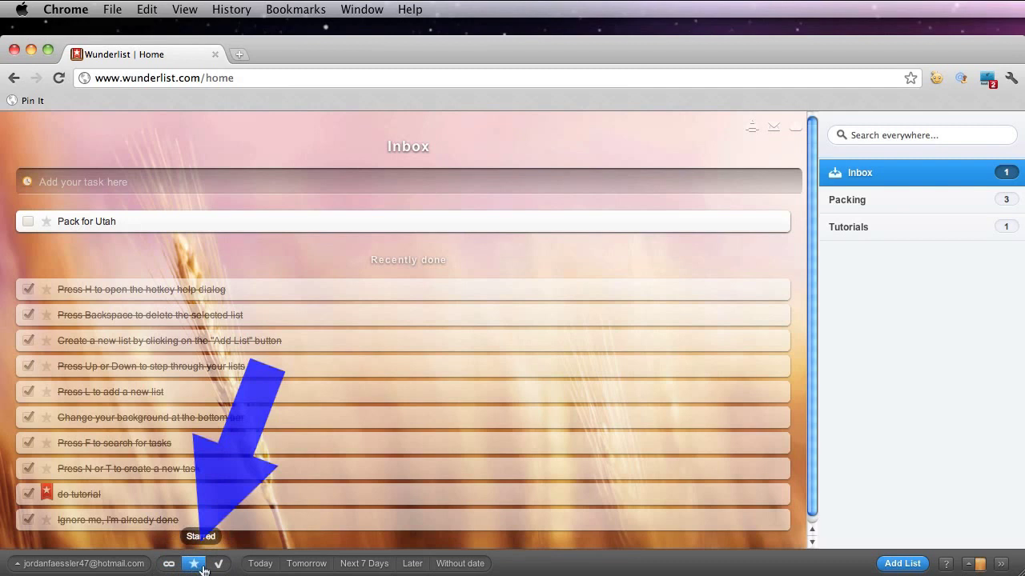
# Cycle through the All, Starred, Done, Today, Tomorrow, Next 7 Days, Later and Without date filters, ending on All
pyautogui.click(170, 565)
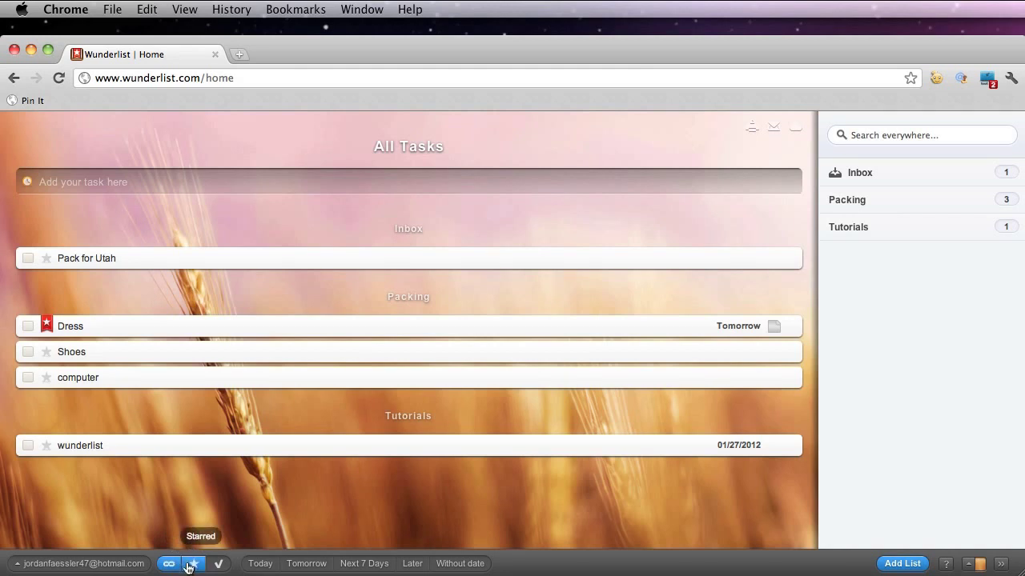
pyautogui.click(189, 566)
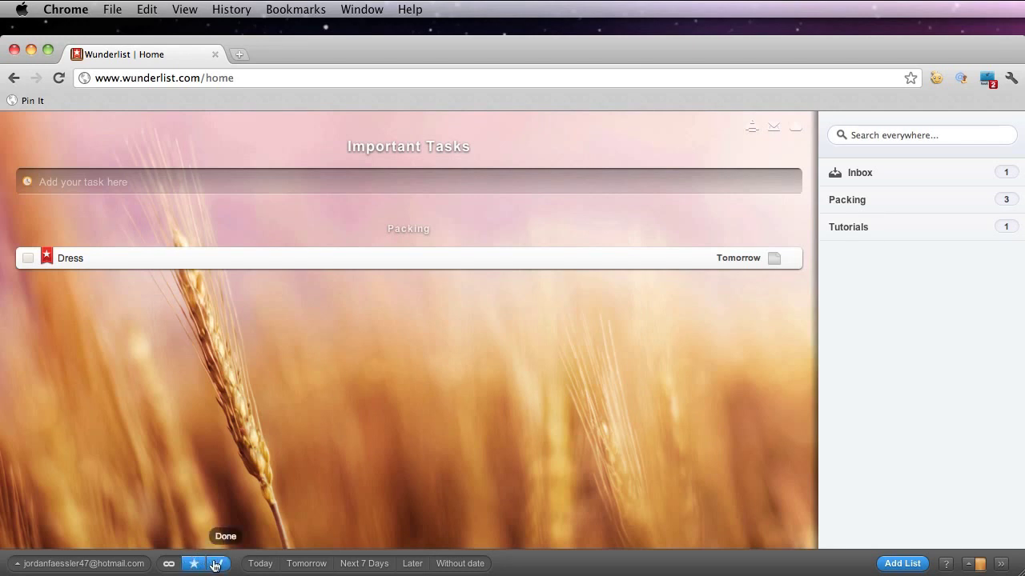
pyautogui.click(215, 565)
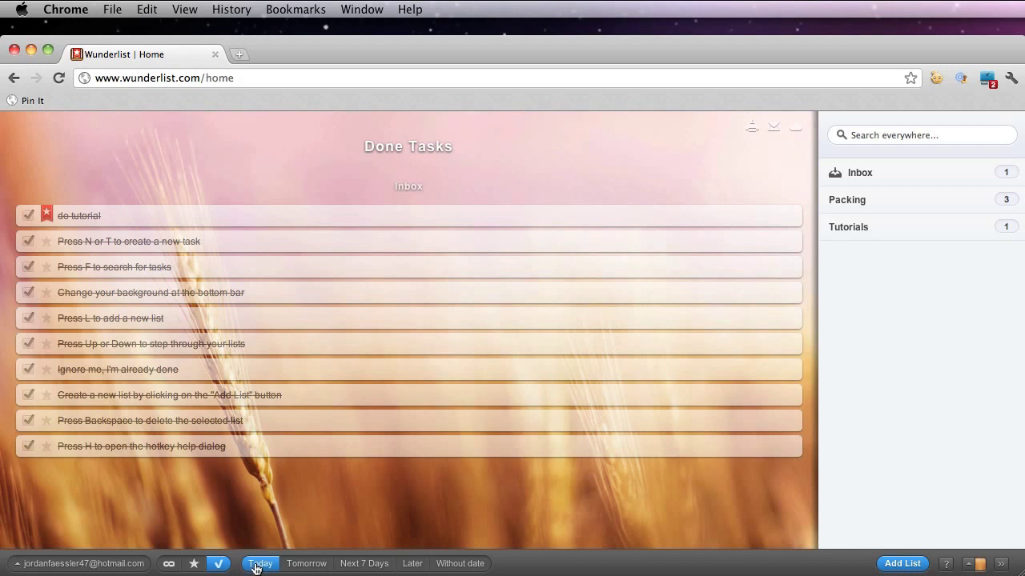
pyautogui.click(256, 566)
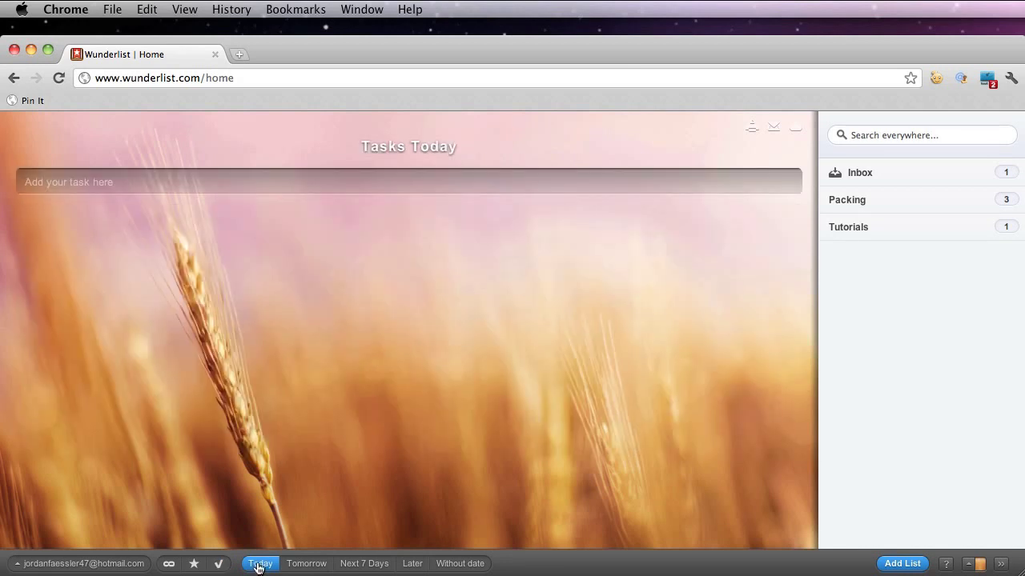
pyautogui.click(302, 565)
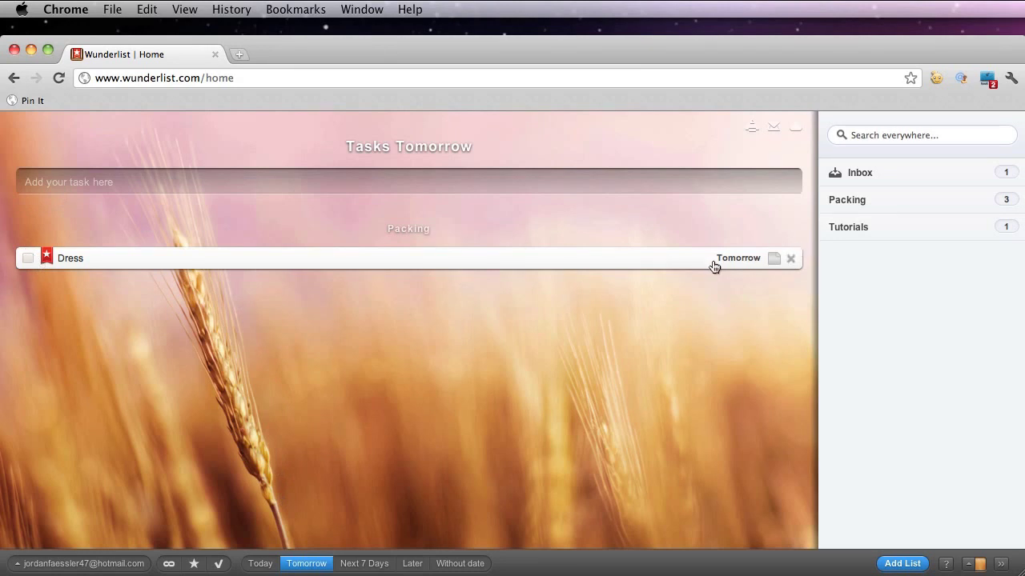
pyautogui.click(360, 563)
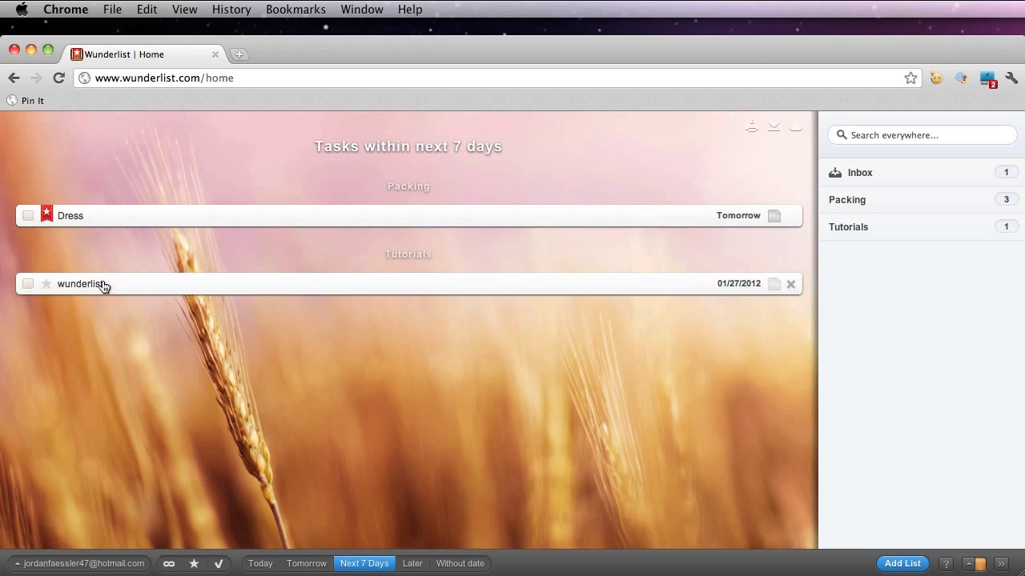
pyautogui.click(407, 563)
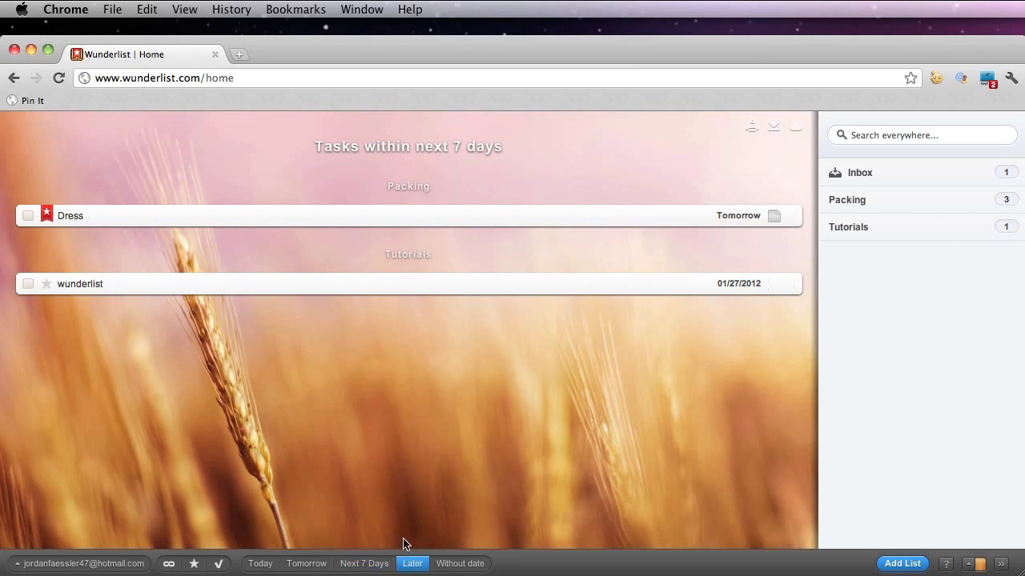
pyautogui.click(473, 566)
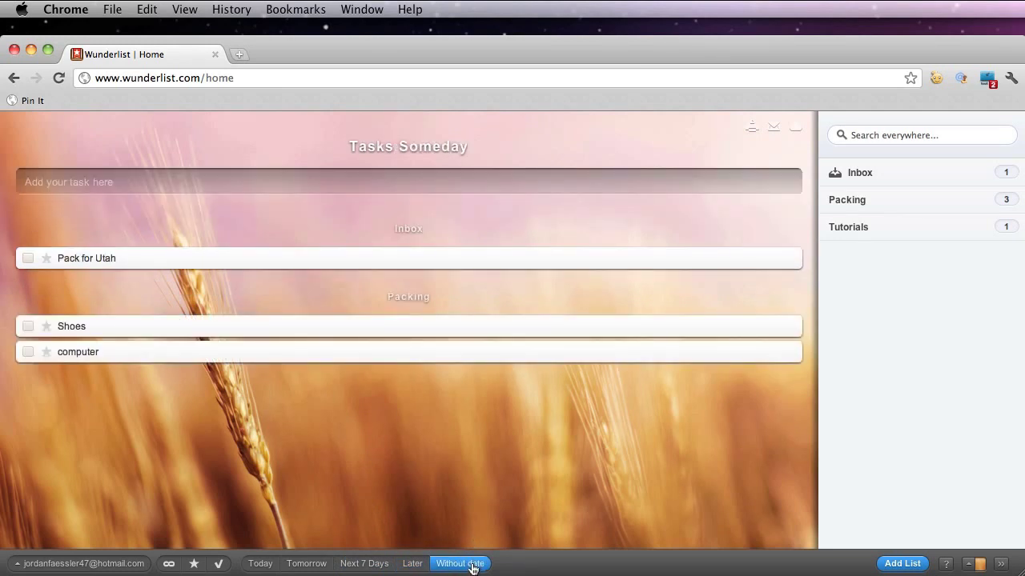
pyautogui.click(169, 563)
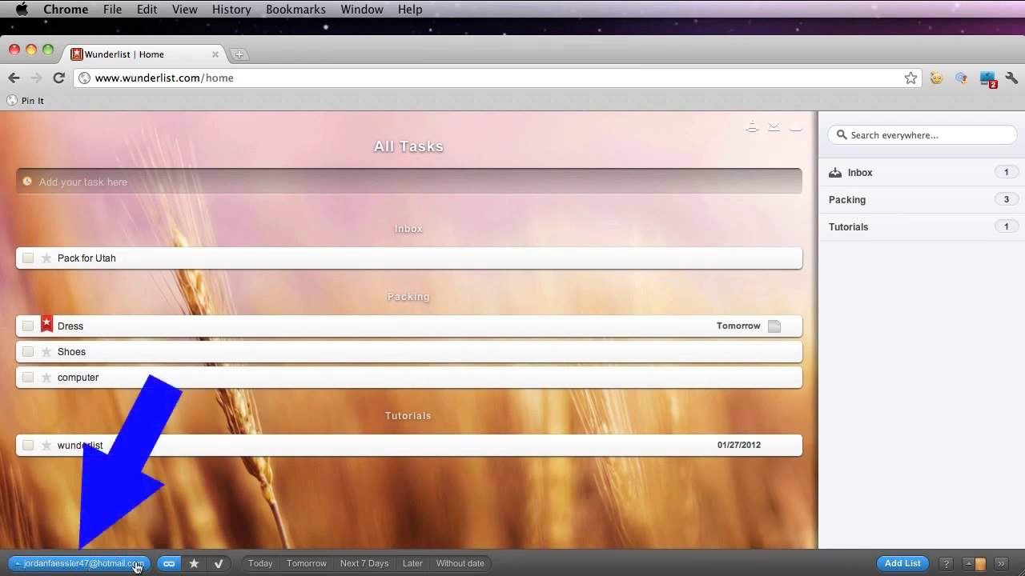
# View the Edit Account email and password form, cancel it unchanged, and reveal the Settings options
pyautogui.click(21, 565)
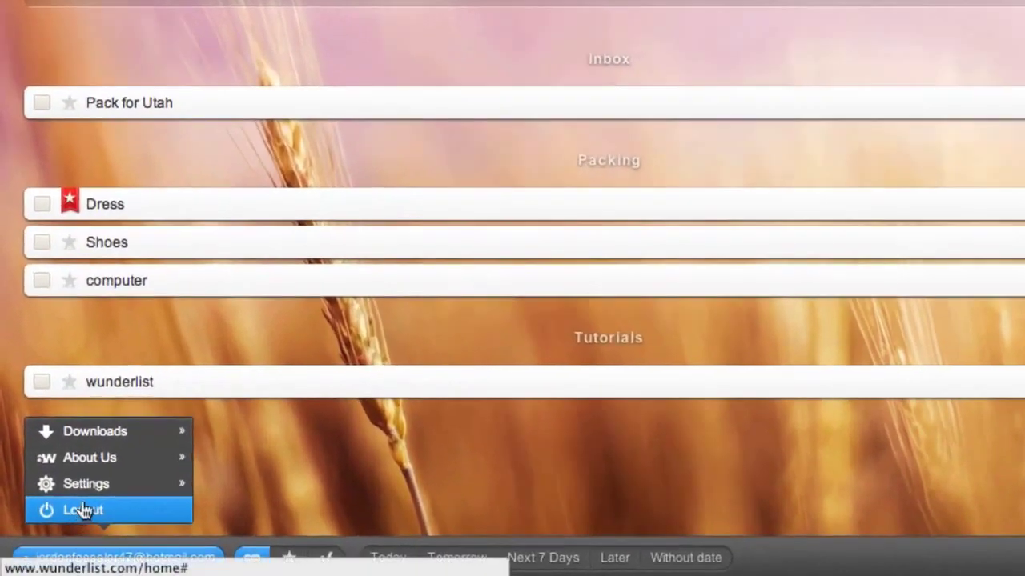
pyautogui.moveTo(83, 483)
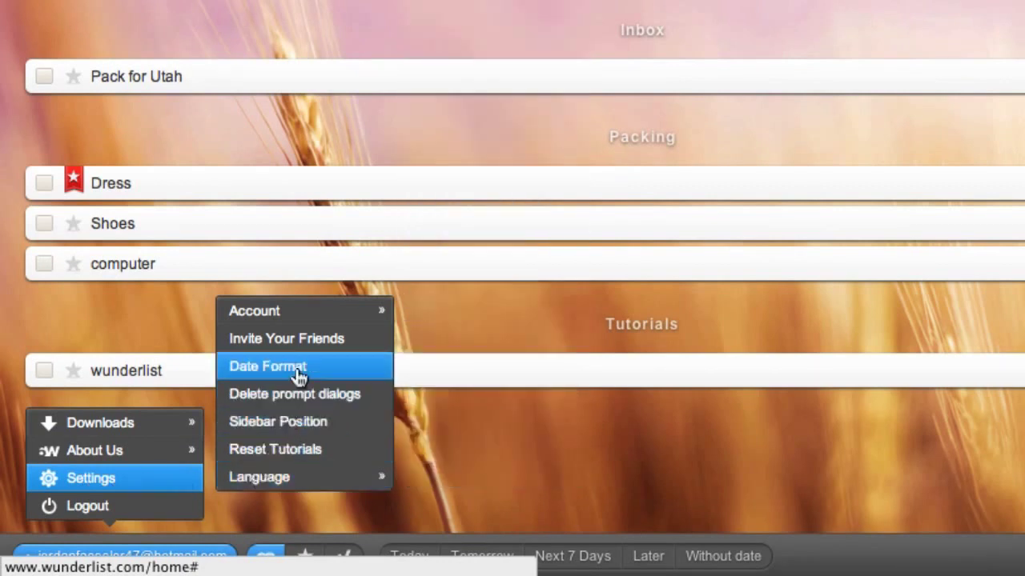
pyautogui.moveTo(302, 322)
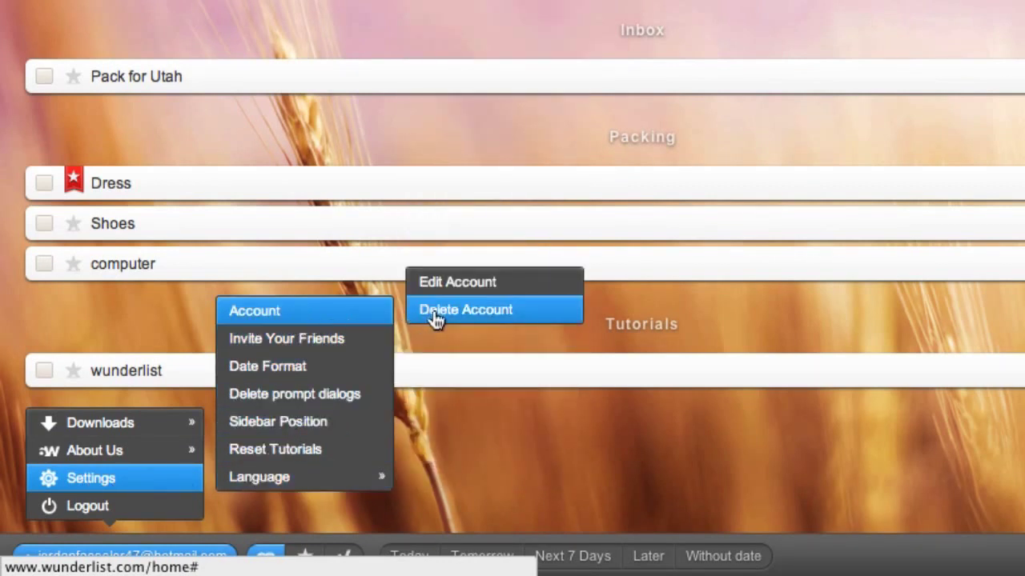
pyautogui.click(435, 285)
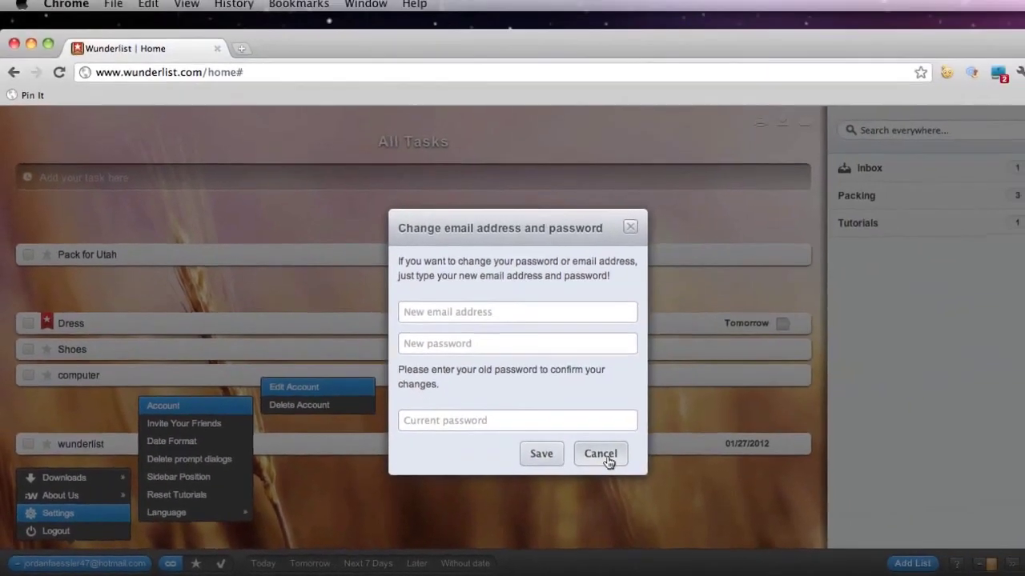
pyautogui.click(934, 385)
pyautogui.moveTo(86, 519)
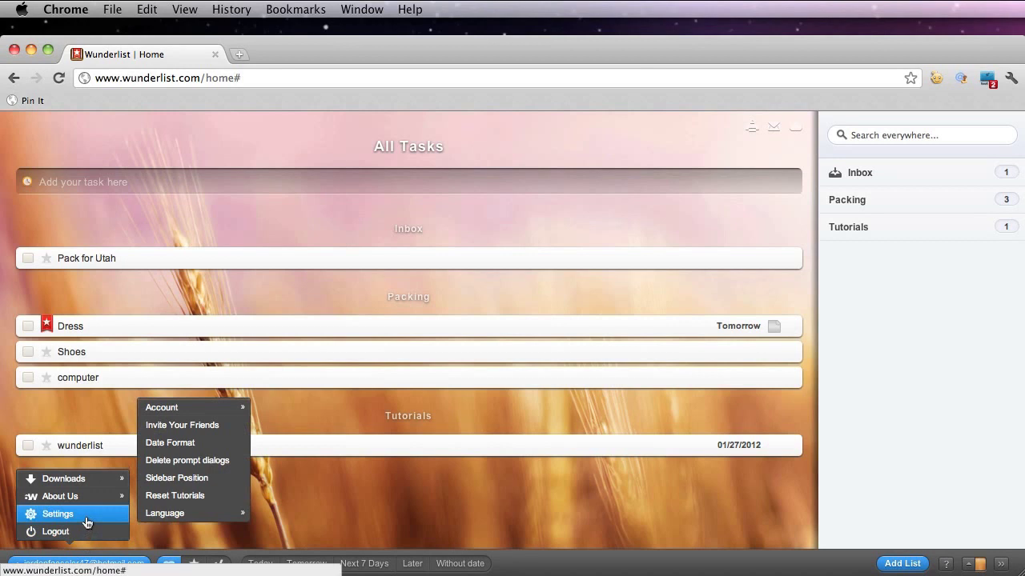
pyautogui.moveTo(152, 517)
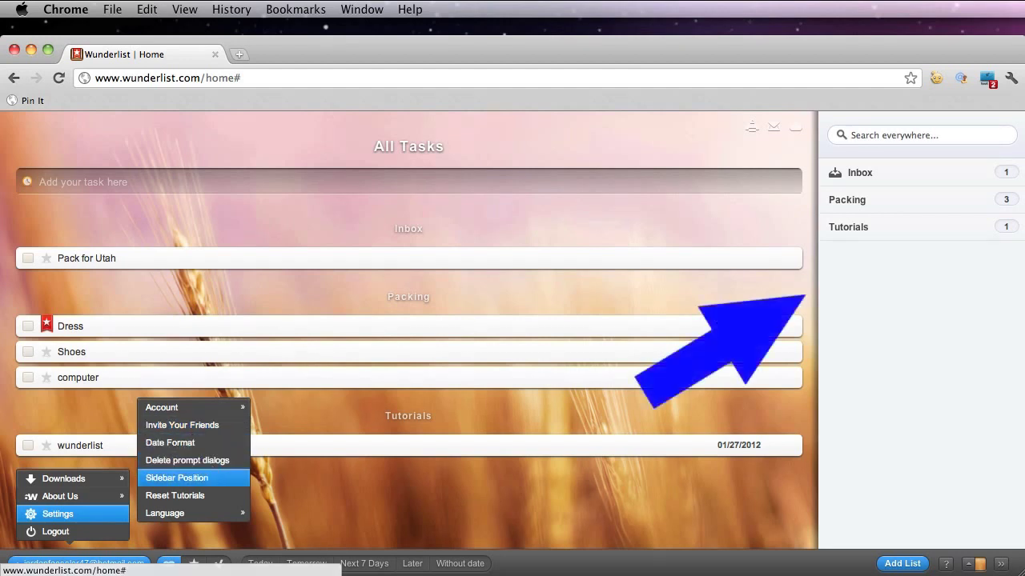
# Set the Sidebar Position setting to Left and save it
pyautogui.click(930, 305)
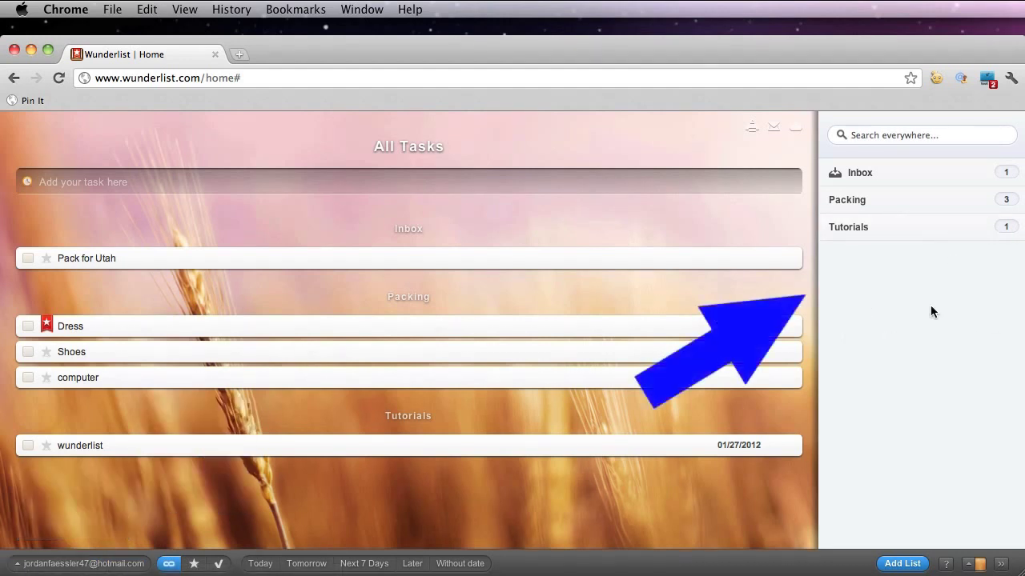
pyautogui.click(96, 563)
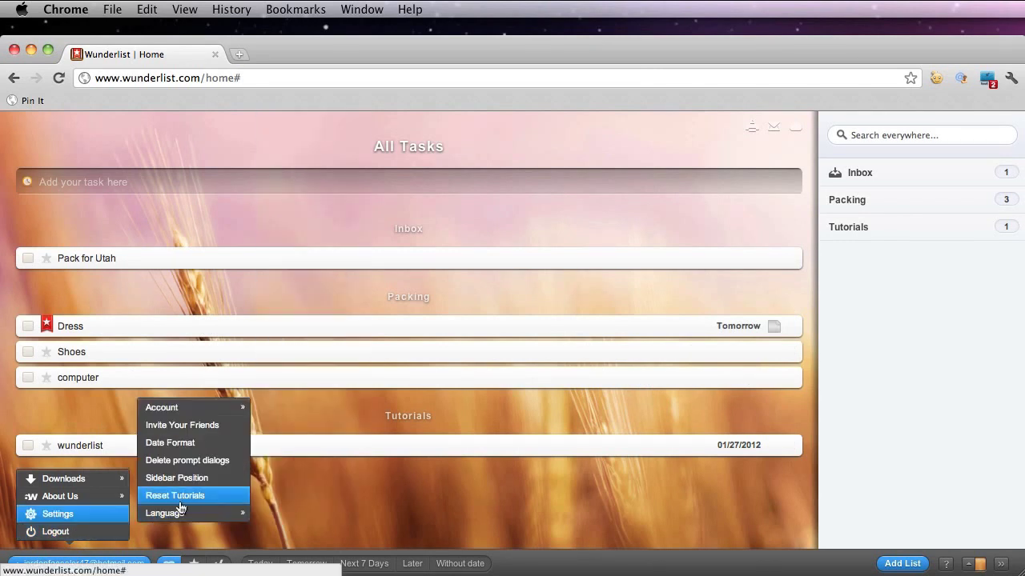
pyautogui.click(186, 481)
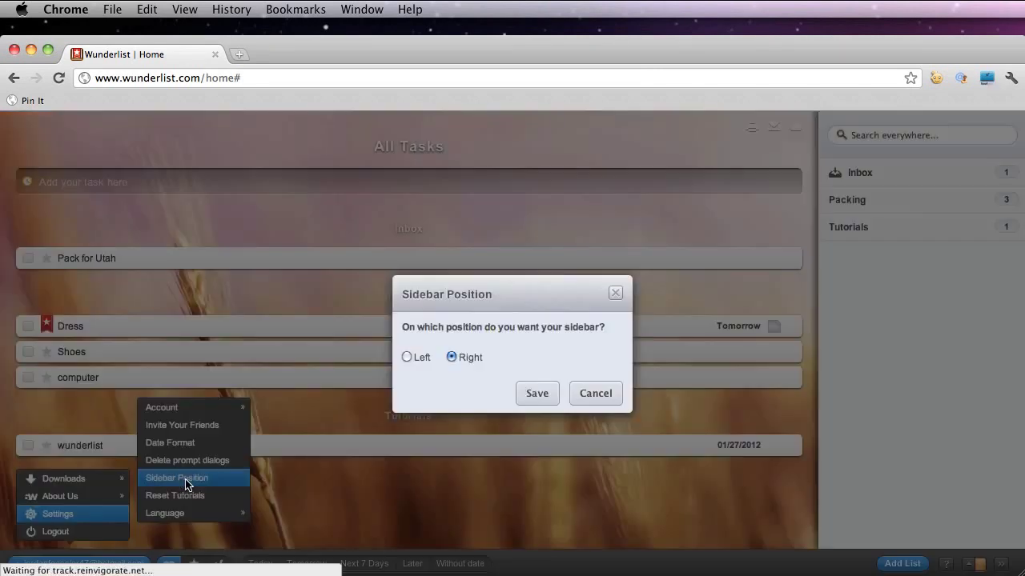
pyautogui.click(407, 357)
pyautogui.click(533, 393)
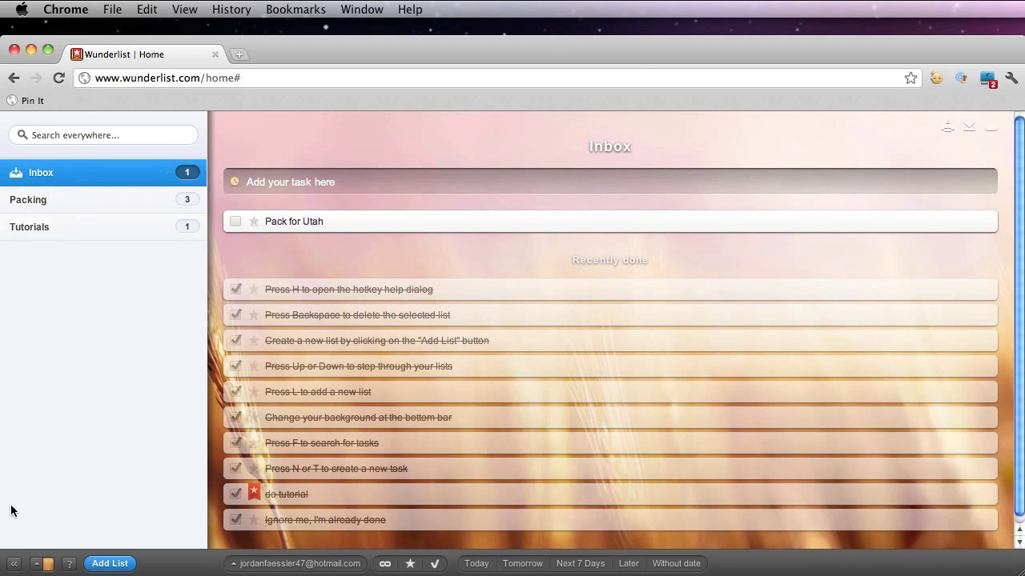
pyautogui.click(13, 565)
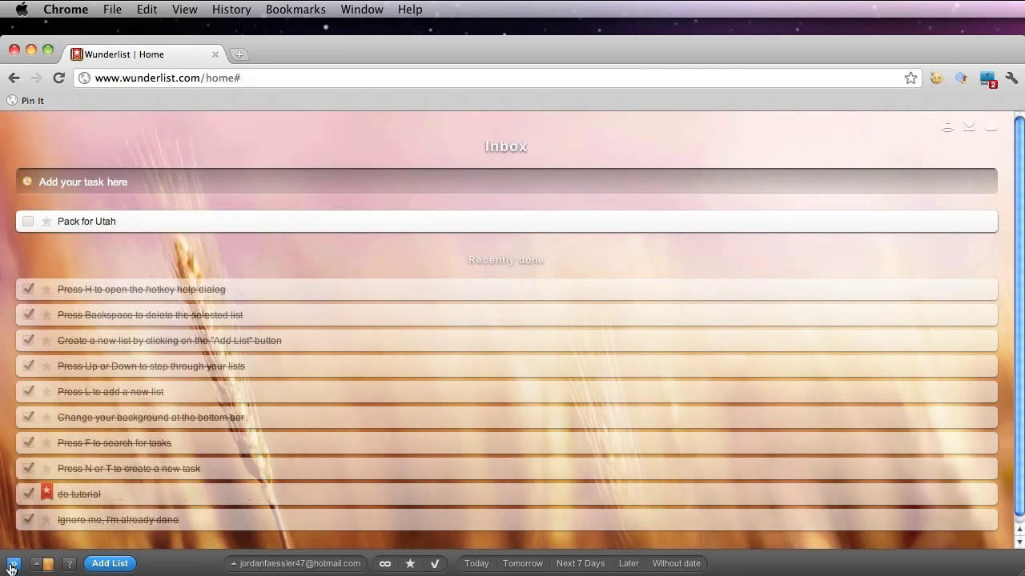
pyautogui.click(11, 566)
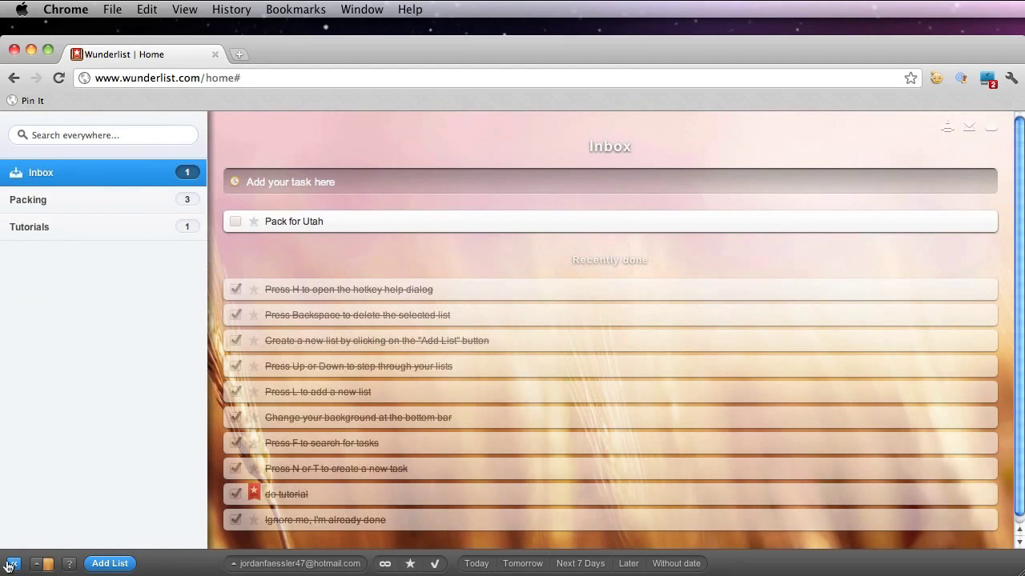